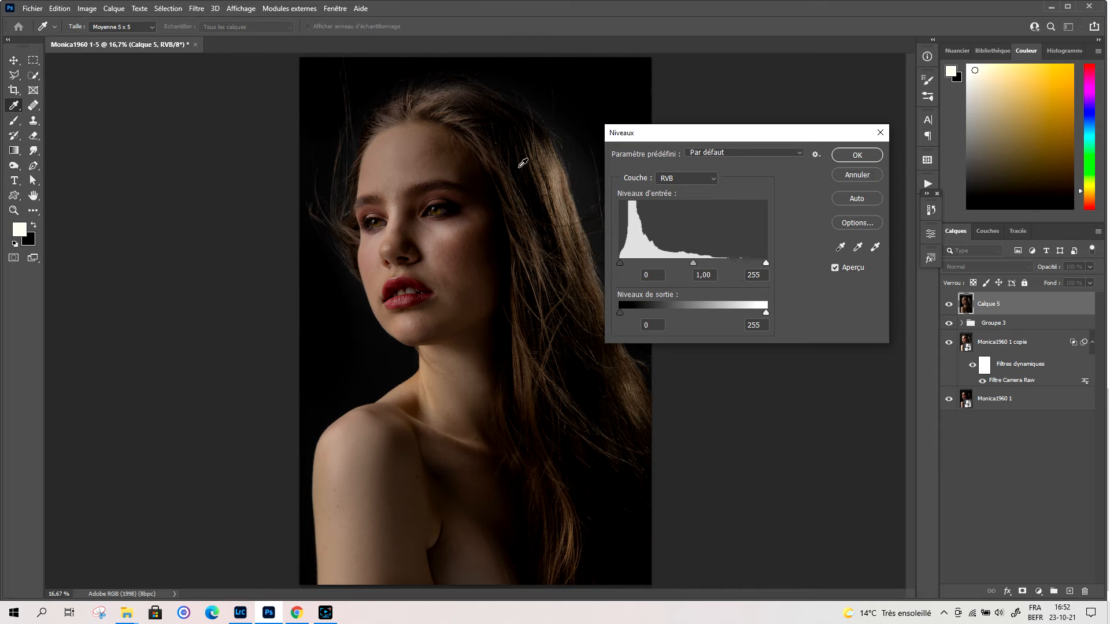
Brighten Calque 5 with Levels using a midtone value of 1,22, and fade the adjustment to 54% opacity in Normal mode.
left_click_drag(694, 265, 682, 263)
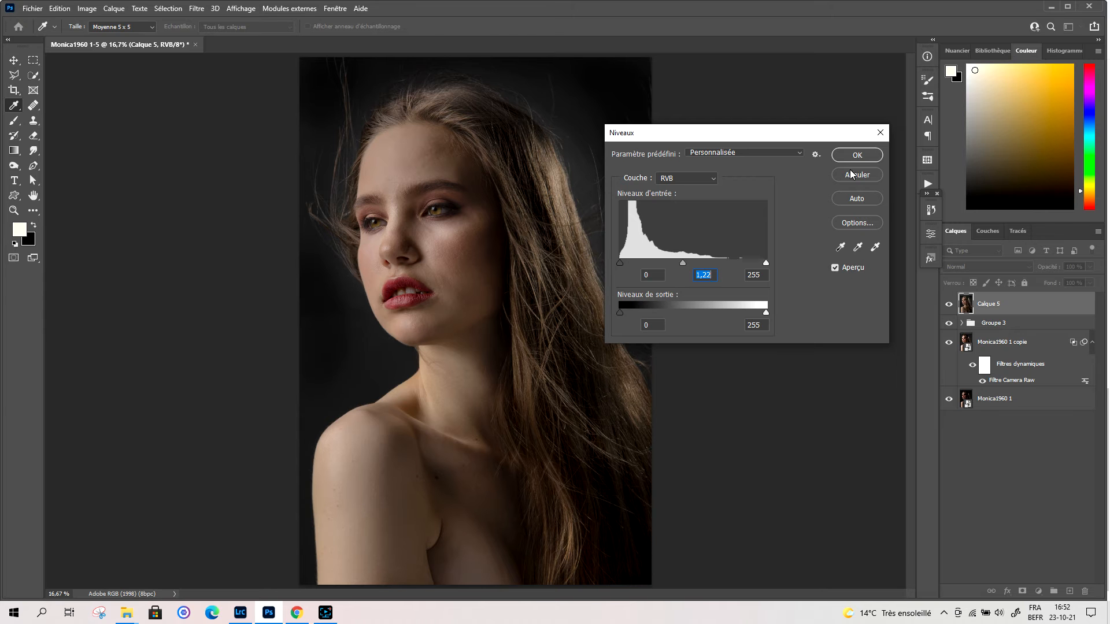
left_click(857, 155)
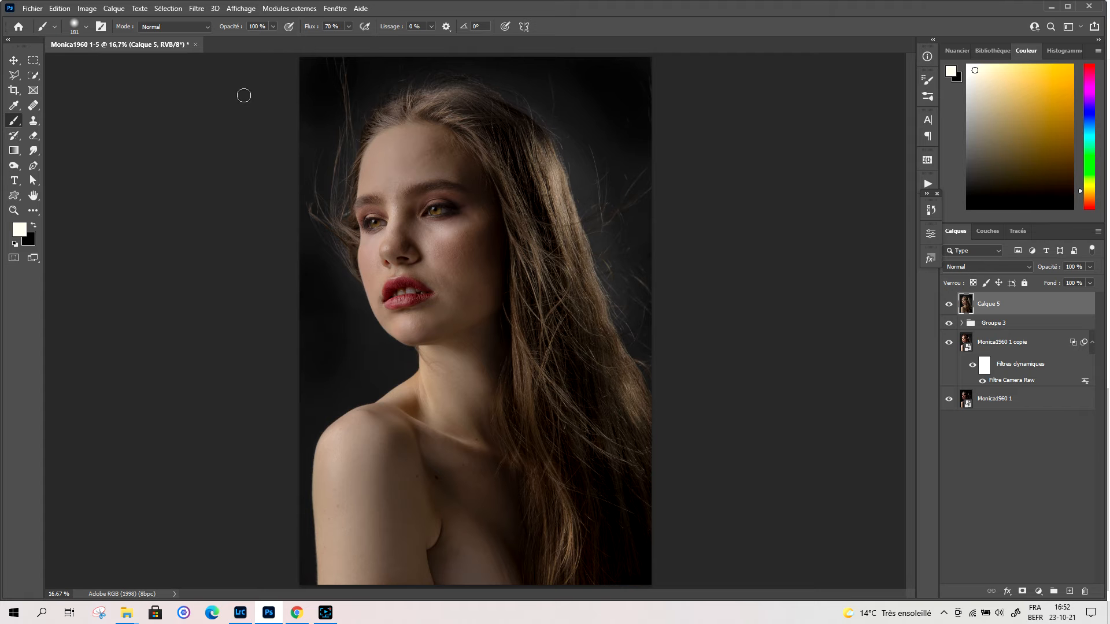
left_click(61, 9)
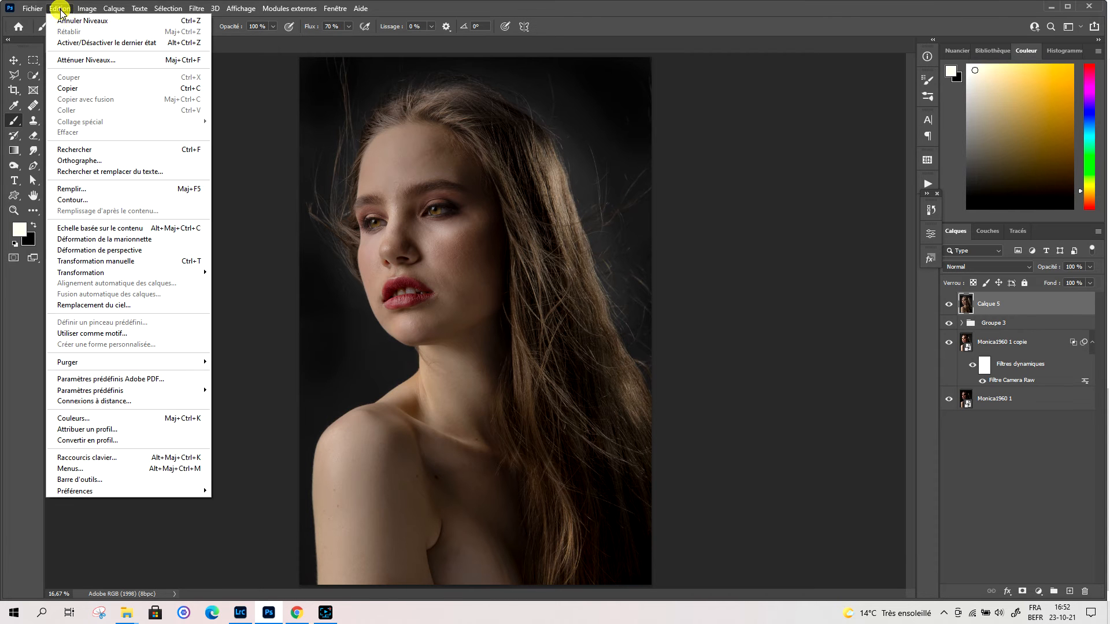
left_click(76, 61)
left_click_drag(577, 199, 525, 200)
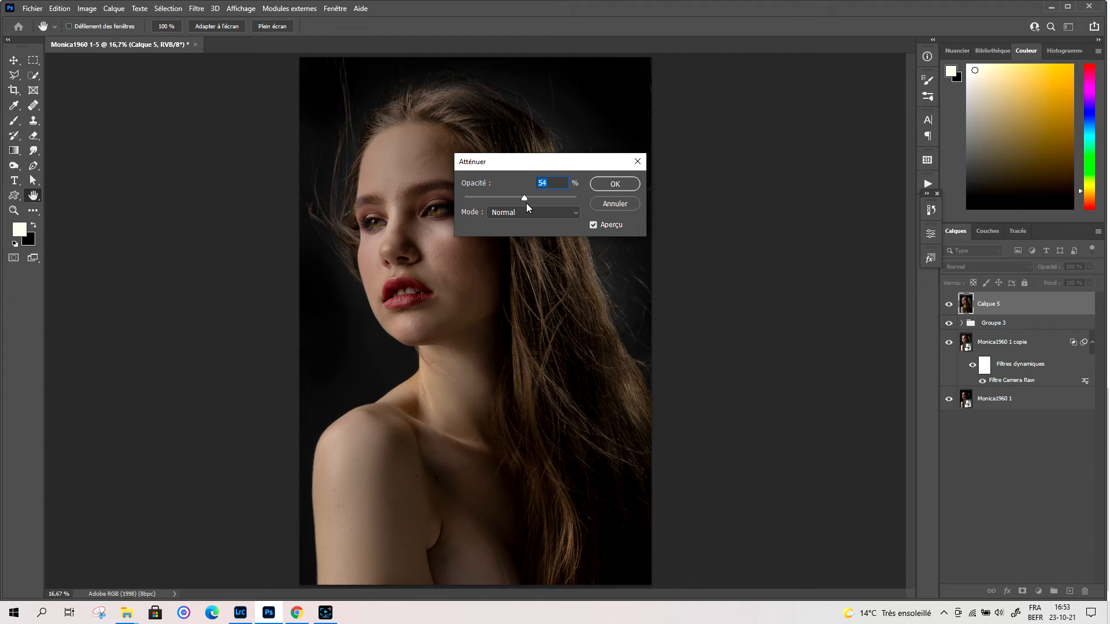
left_click(612, 188)
key("b")
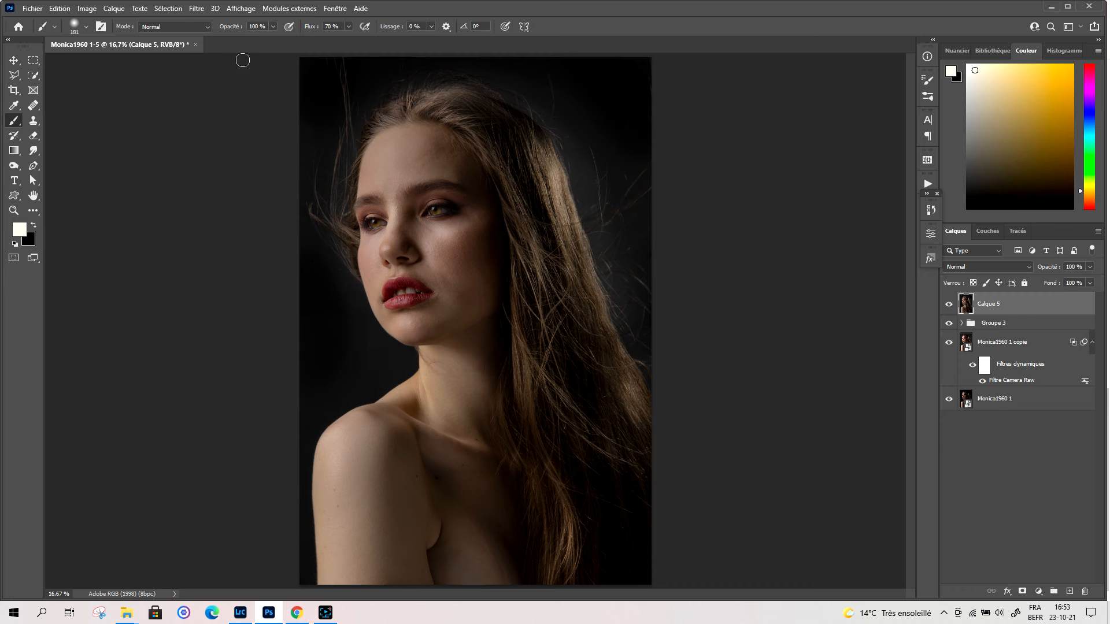
Apply Curves to Calque 5 with the white point at input 250, output 255 and the black point moved inward to deepen the shadows.
left_click(87, 9)
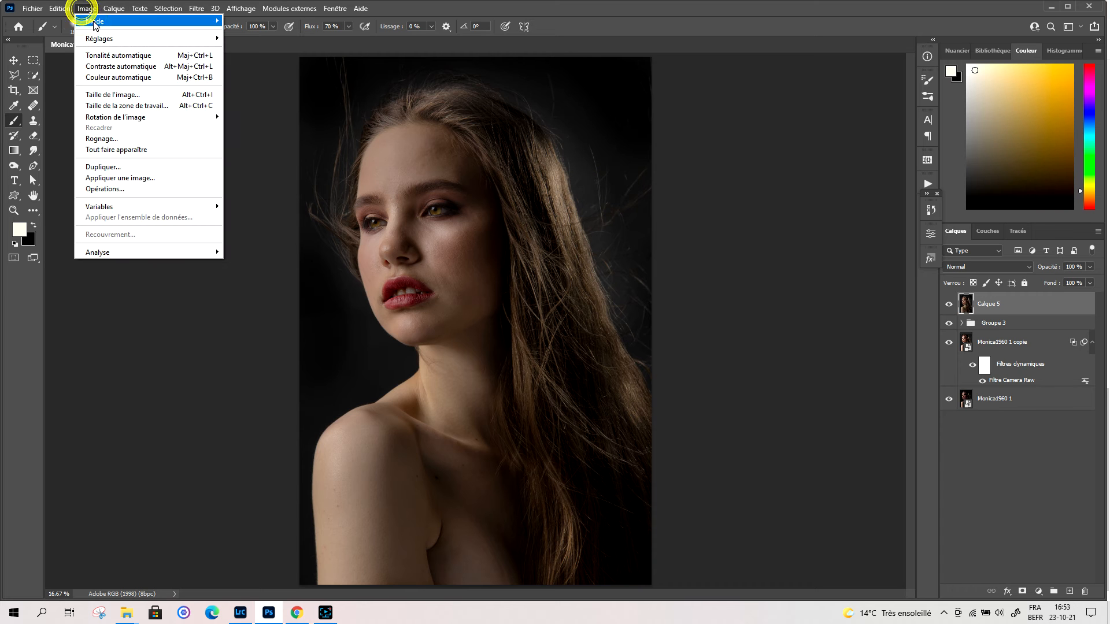
mouse_move(106, 40)
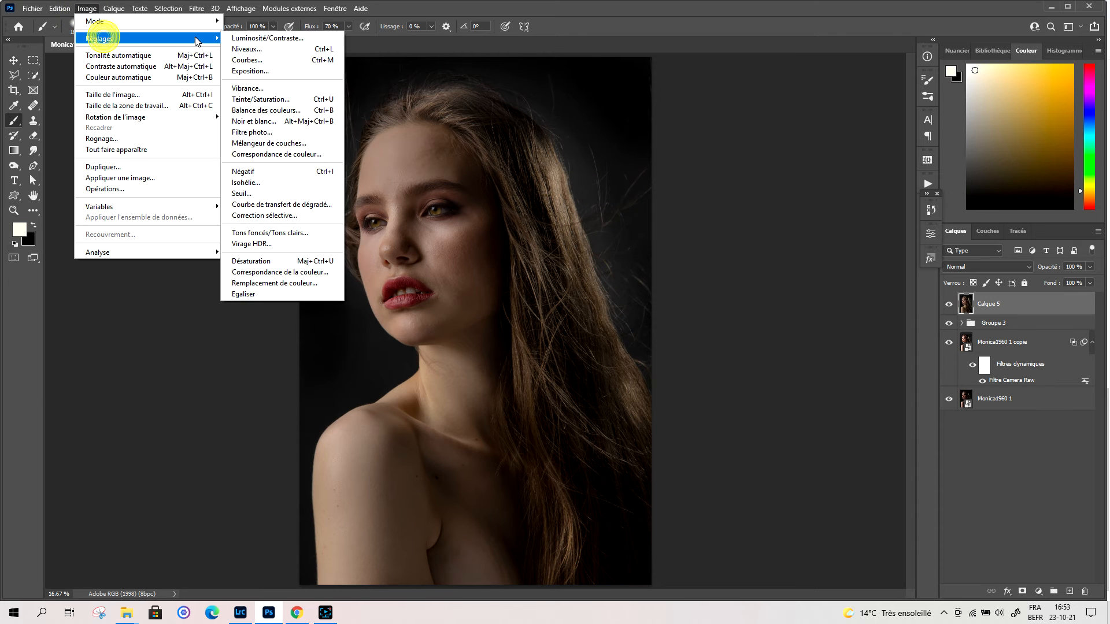
left_click(284, 63)
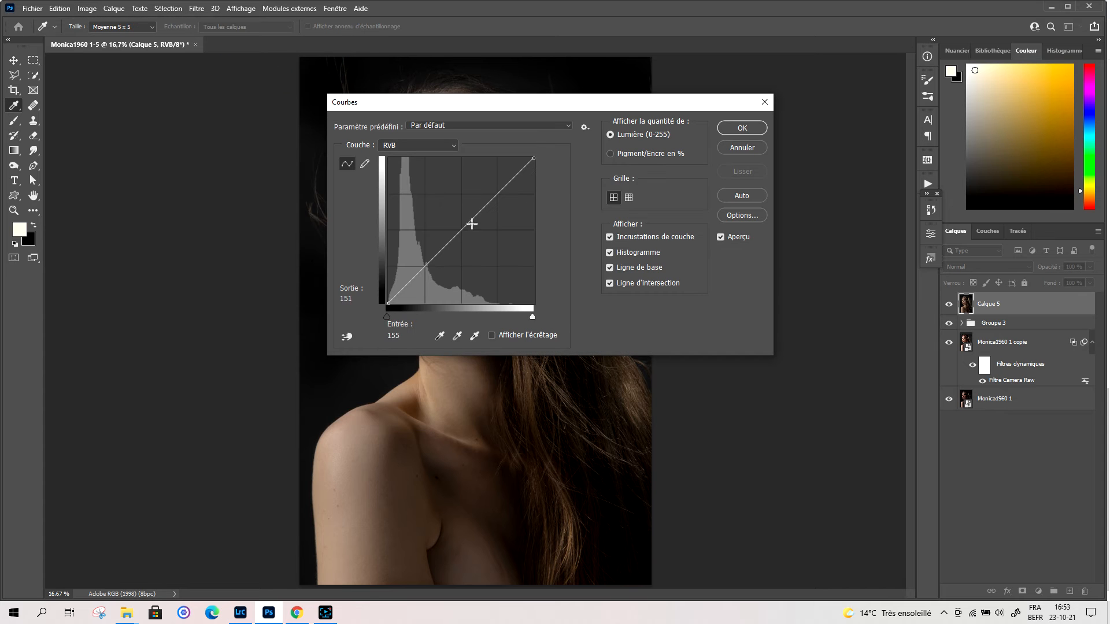
mouse_move(533, 158)
left_mouse_down()
mouse_move(541, 178)
mouse_move(537, 158)
left_mouse_up()
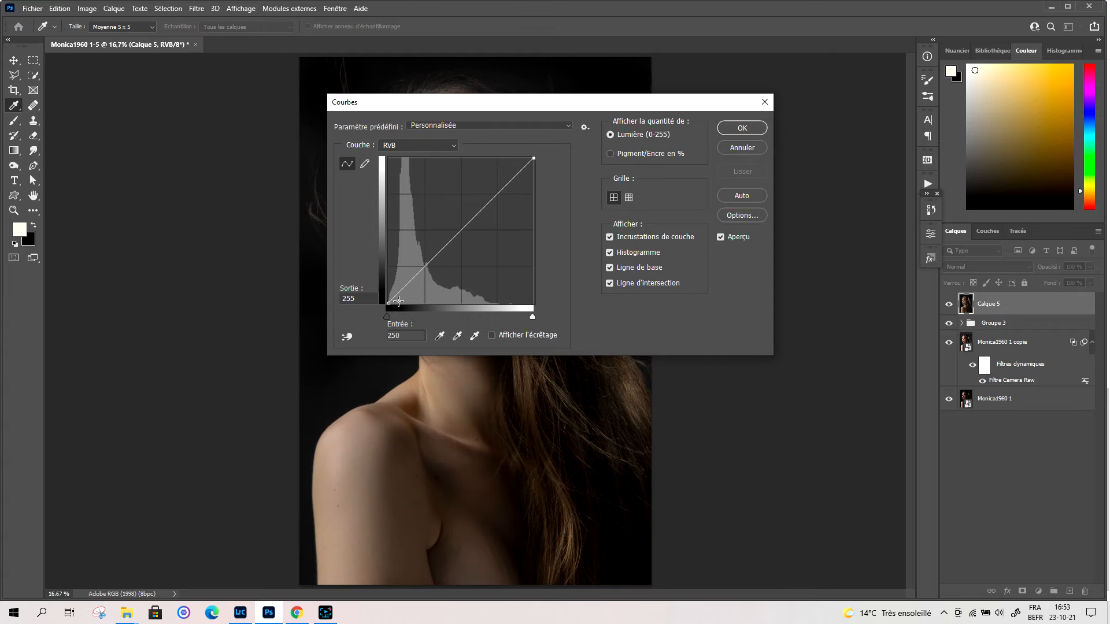
left_click_drag(389, 304, 408, 302)
left_click(740, 128)
key("b")
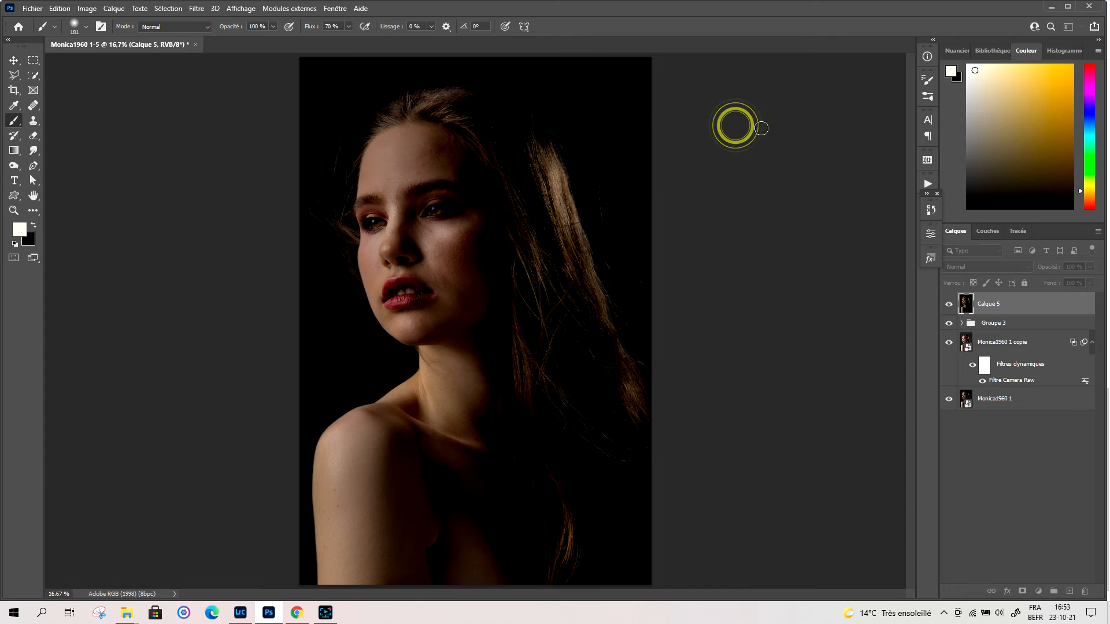
Undo the Curves adjustment on Calque 5.
left_click(59, 8)
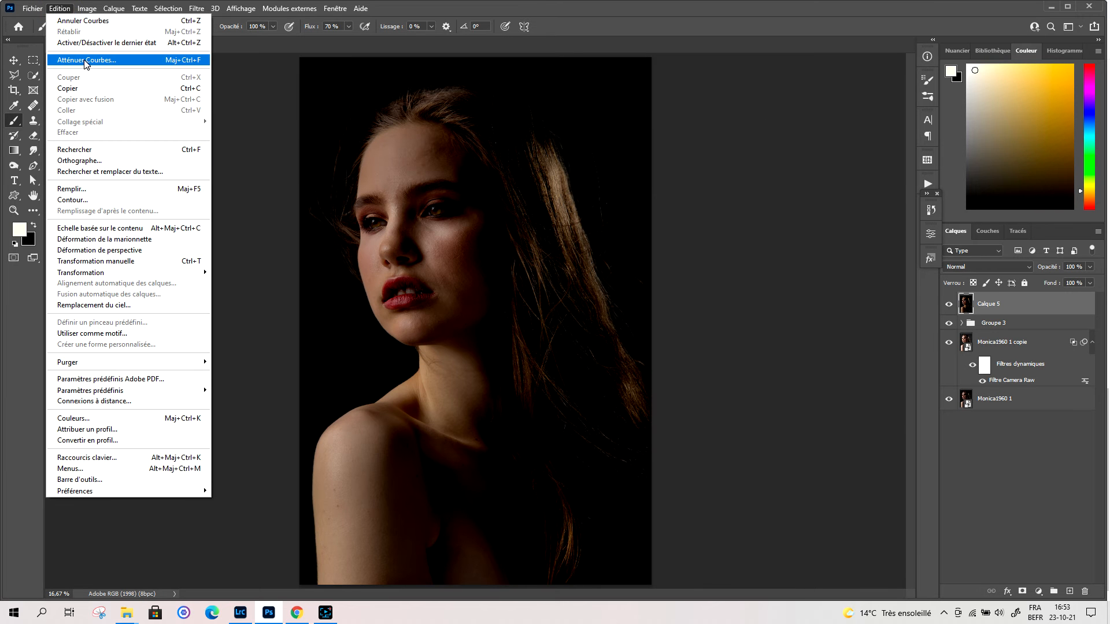
left_click(252, 68)
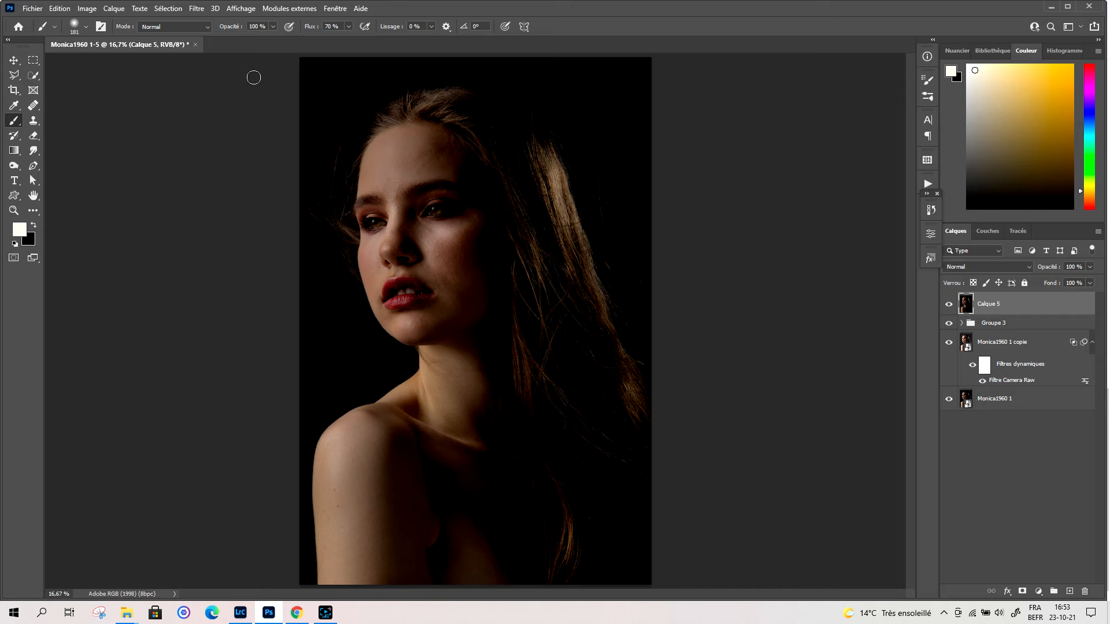
key("ctrl+z")
key("ctrl+z")
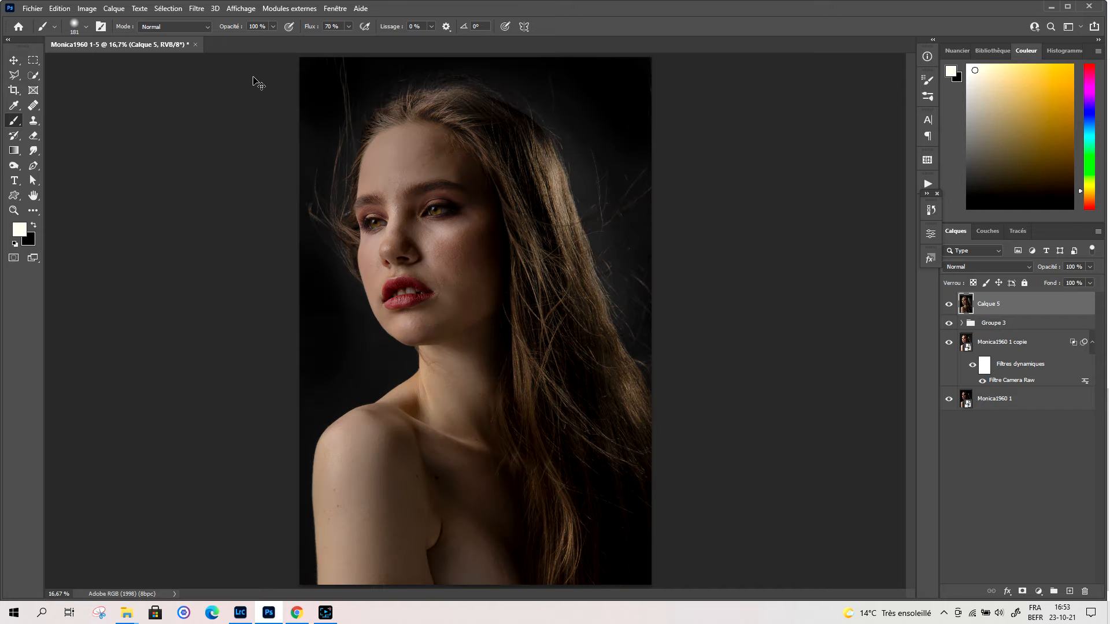
key("ctrl+shift+z")
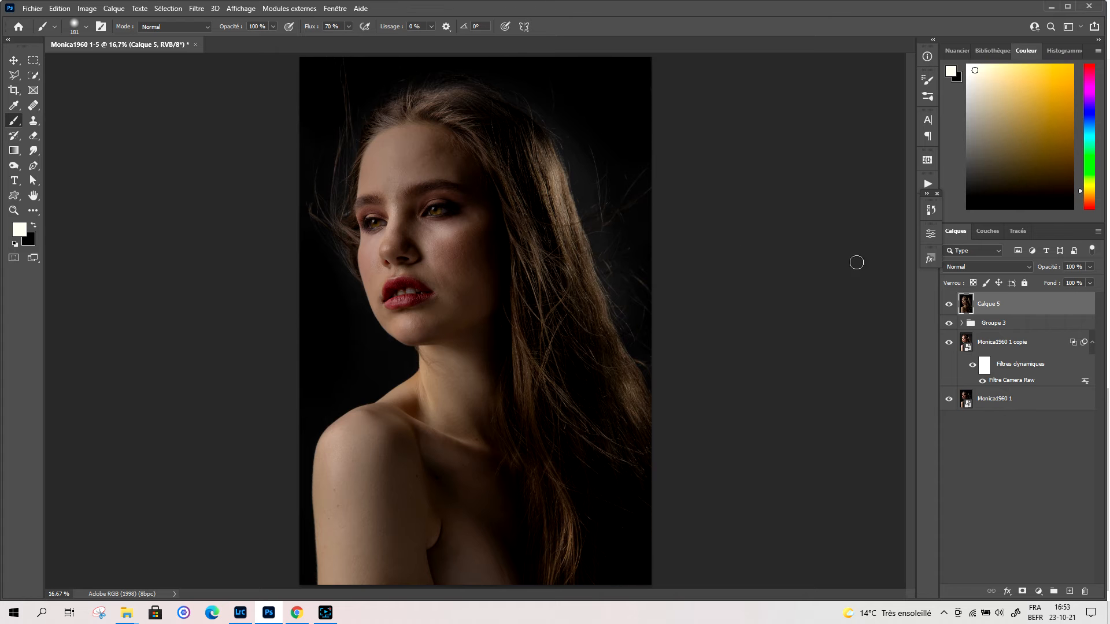
Delete Calque 5 and undo the deletion.
left_click_drag(1060, 303, 1084, 592)
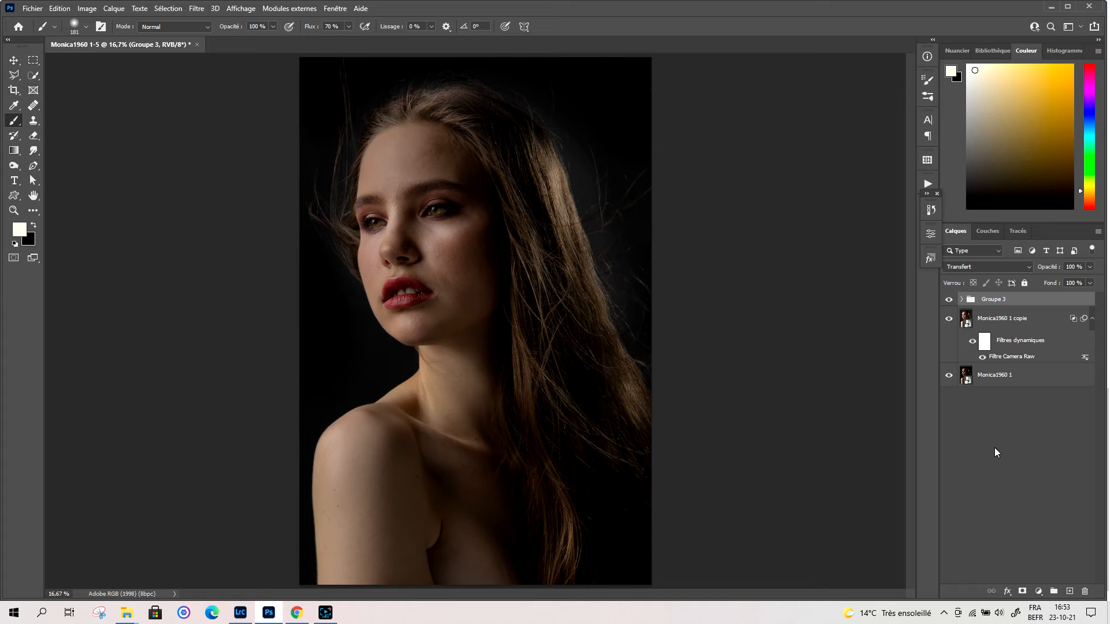
key("ctrl+z")
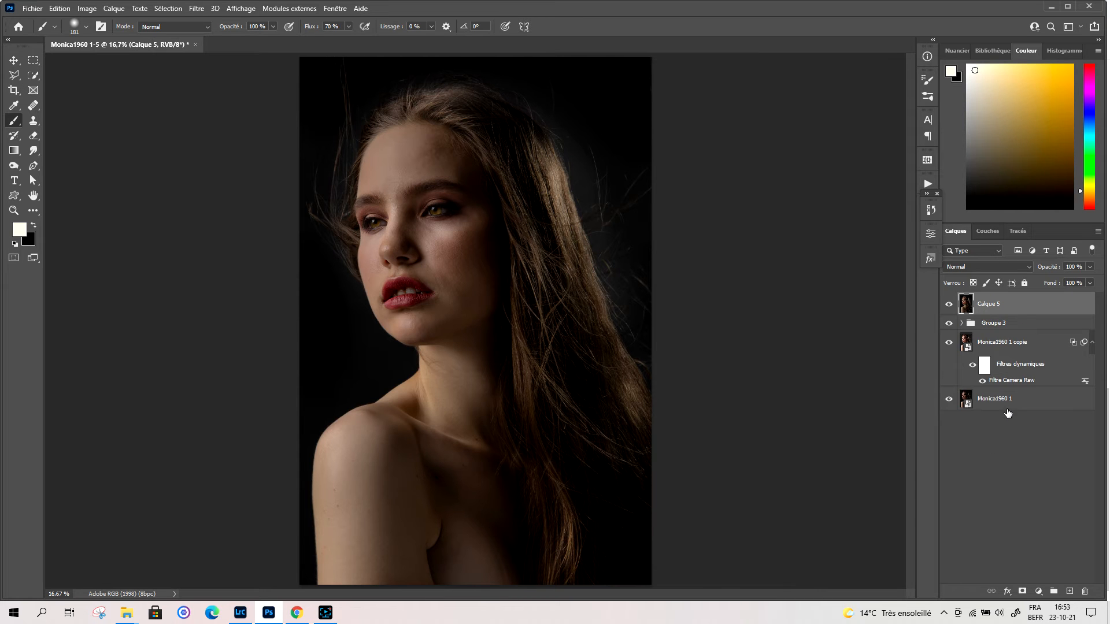
Hide Groupe 3 and the two portrait photo layers beneath it, leaving only Calque 5 shown.
left_click(951, 323)
left_click(949, 342)
left_click(948, 398)
left_click(113, 10)
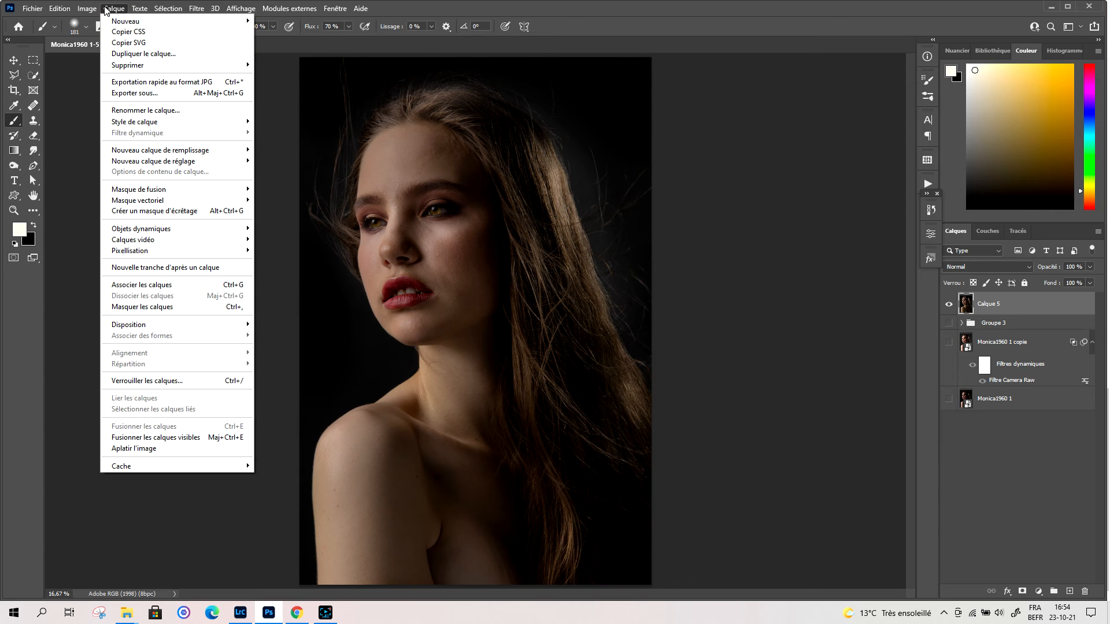
mouse_move(168, 153)
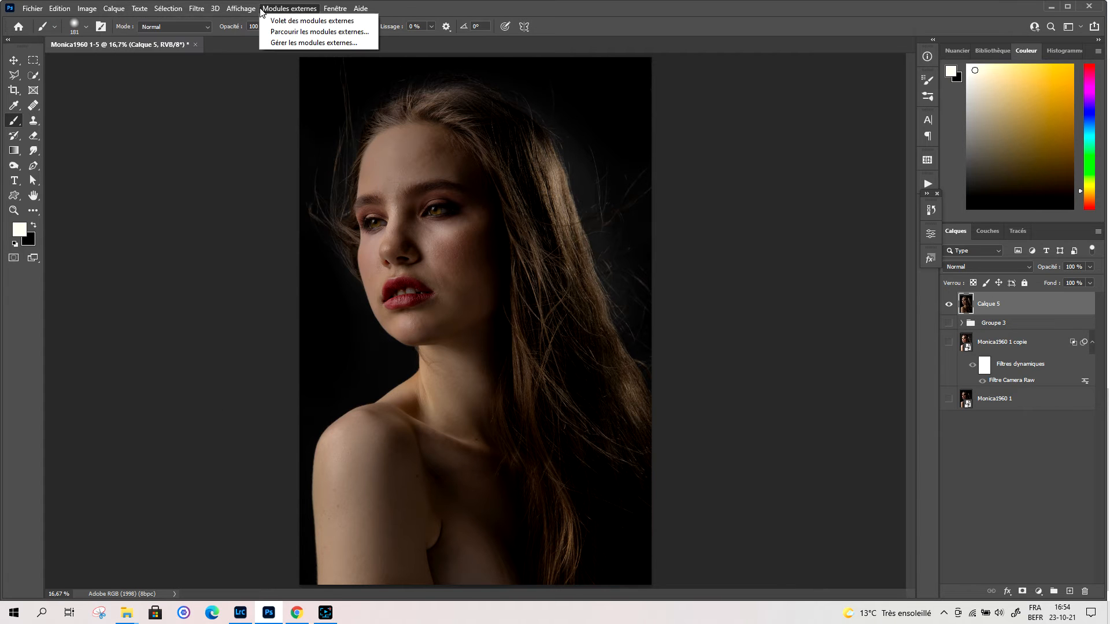
Hide the Calques panel from the workspace and show it again.
left_click(333, 9)
left_click(333, 8)
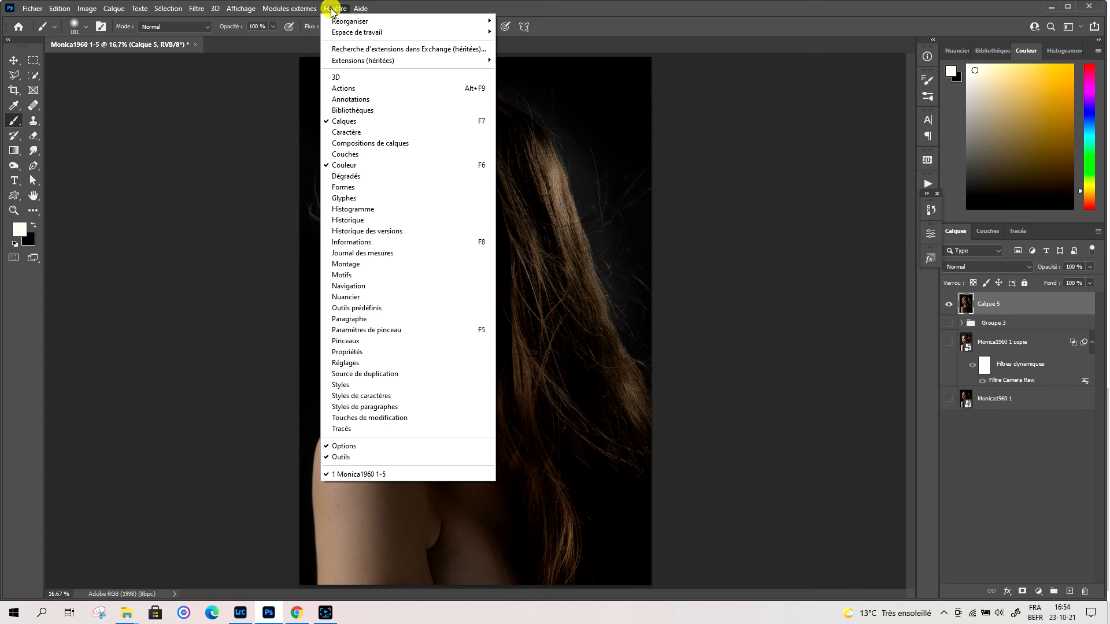
left_click(328, 122)
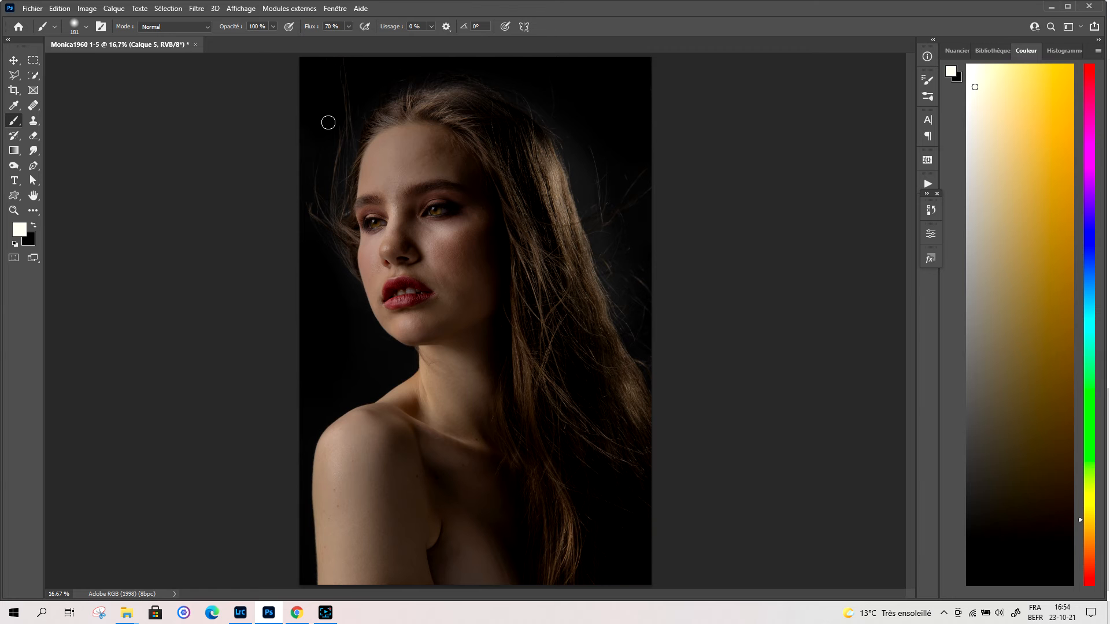
left_click(334, 9)
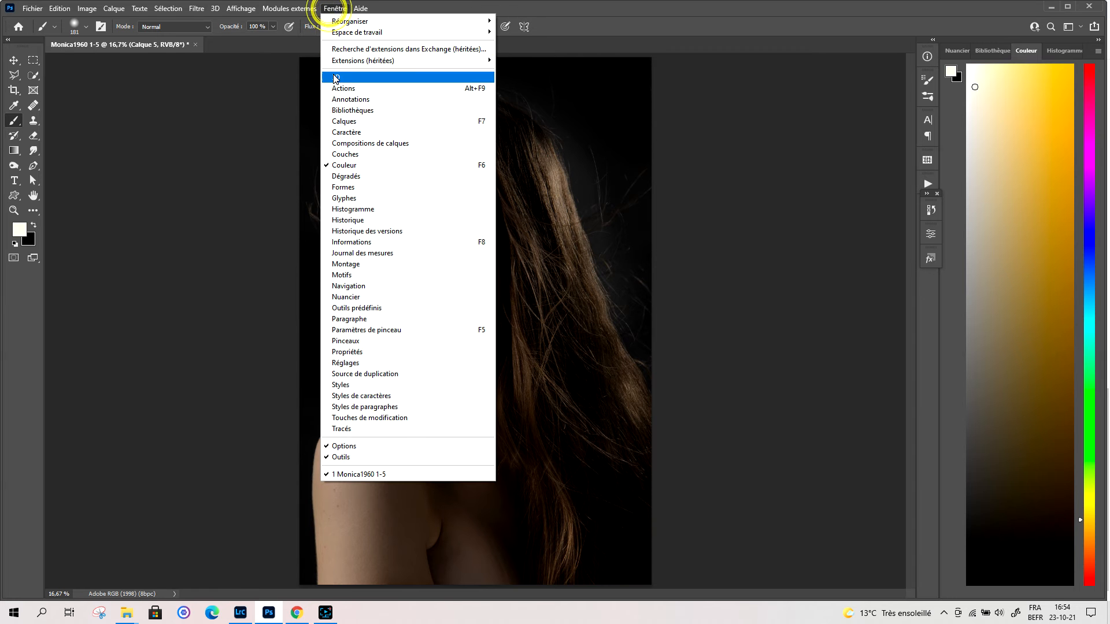
left_click(329, 123)
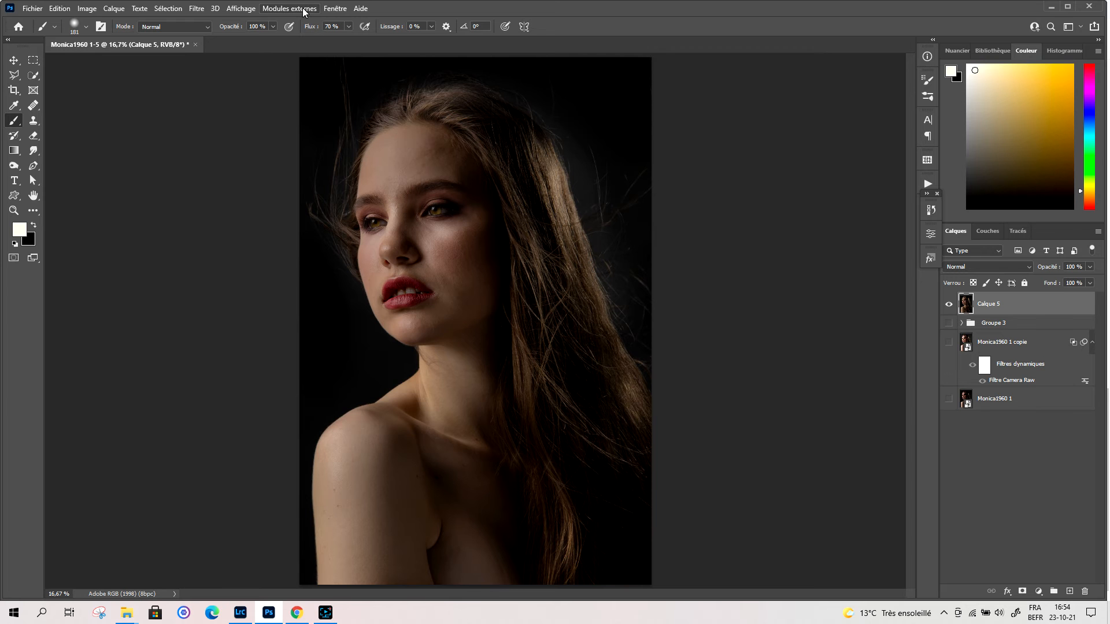
Show the Réglages panel and dock it together with Styles in the collapsed icon column.
left_click(333, 8)
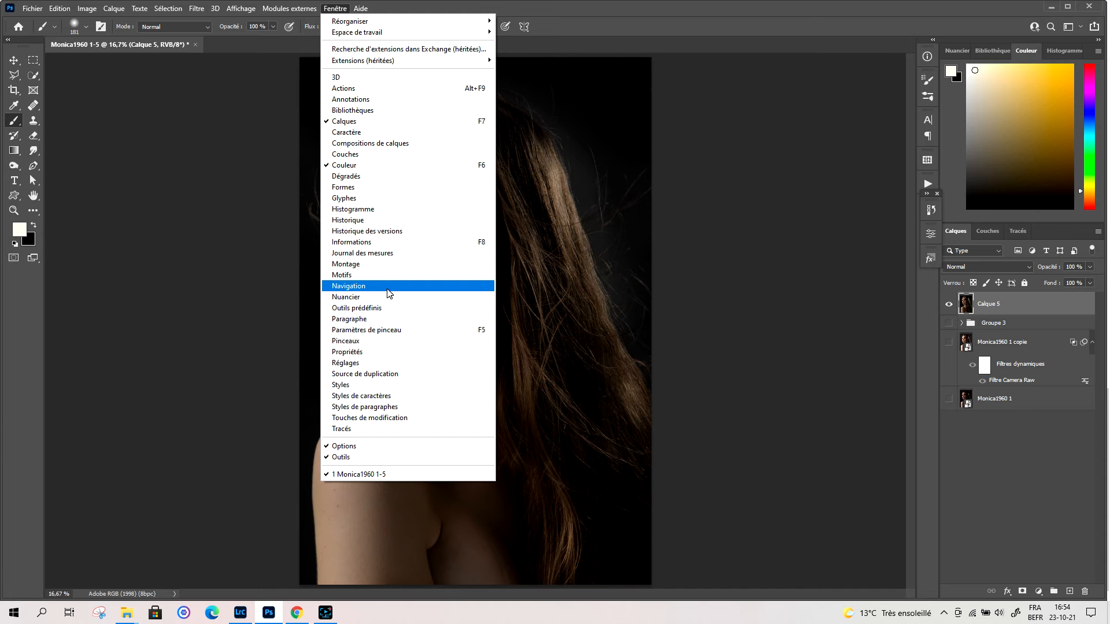
left_click(354, 362)
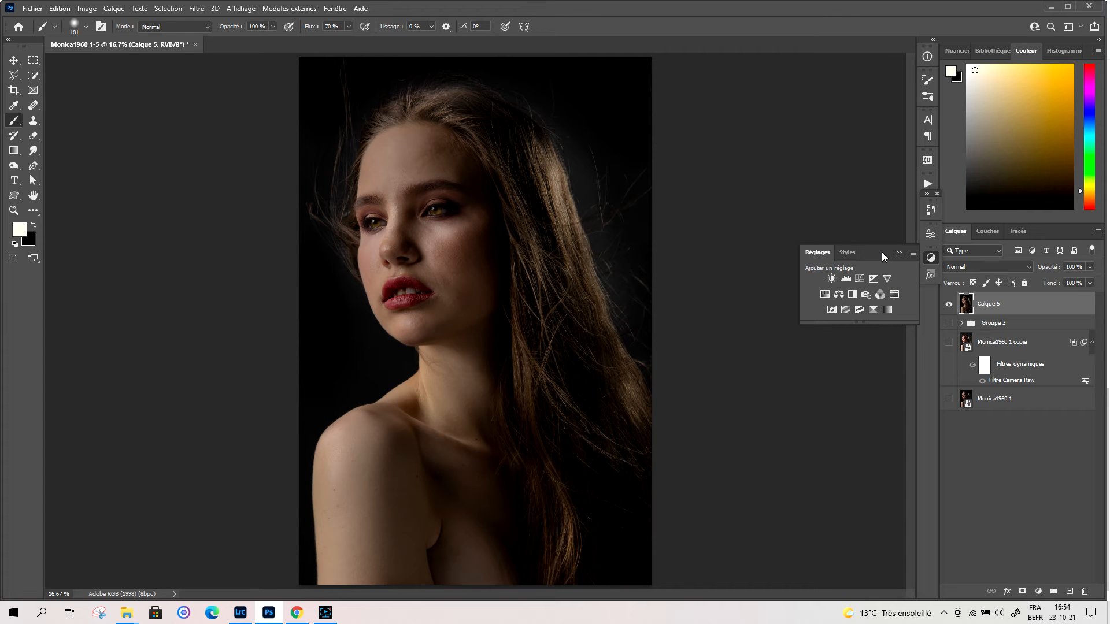
left_click_drag(879, 252, 935, 304)
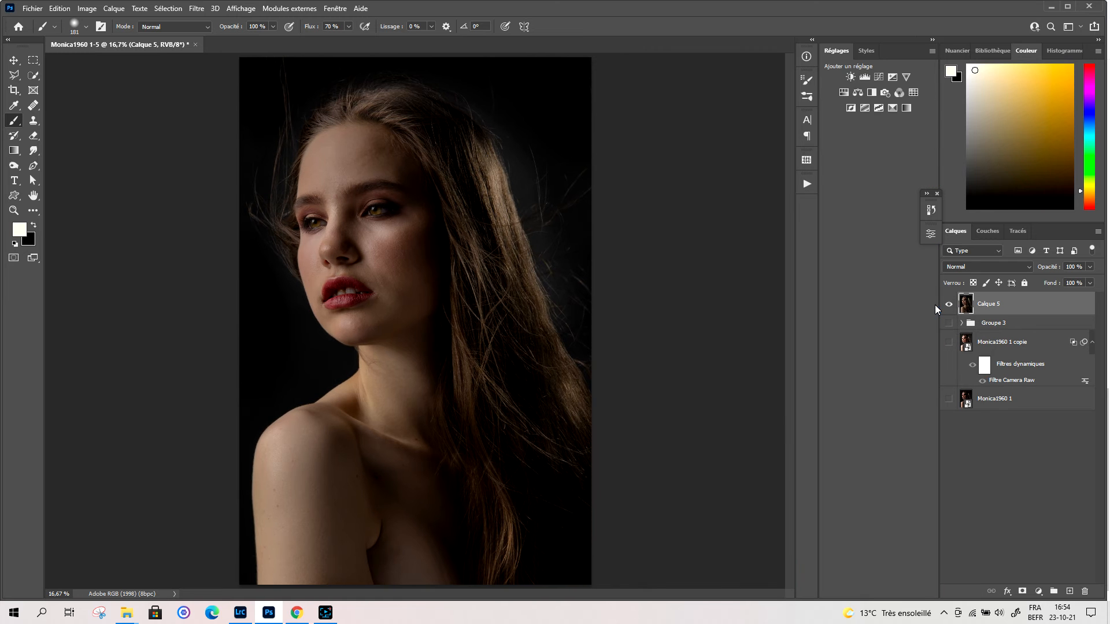
left_click_drag(879, 51, 808, 214)
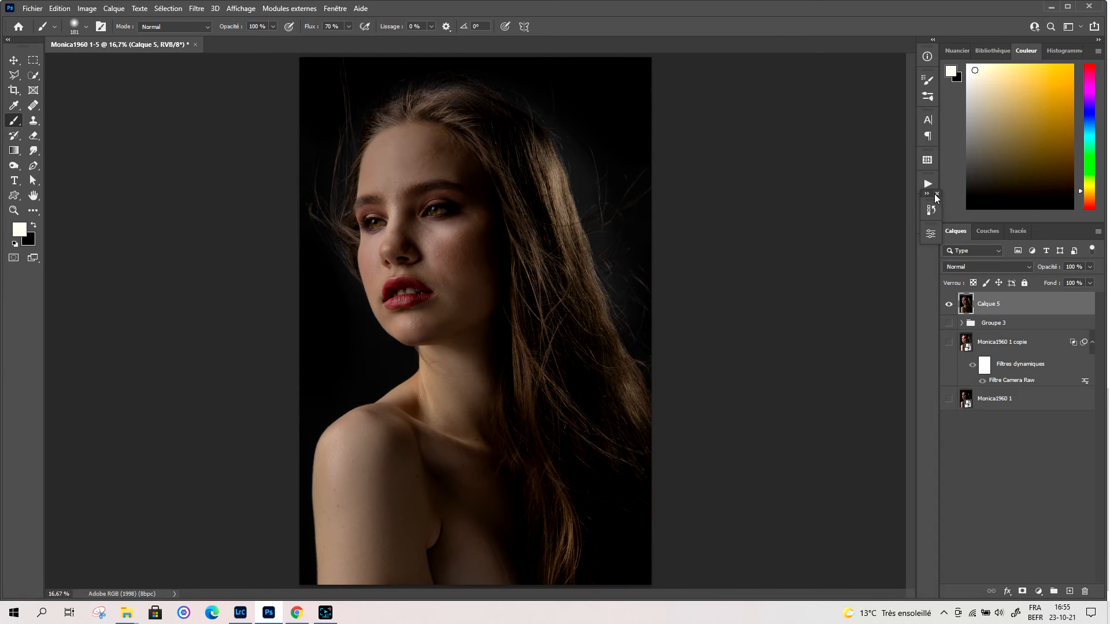
Dock the floating Historique and Propriétés panels as icons at the end of the collapsed icon column, and delete Calque 5.
left_click_drag(935, 201, 914, 246)
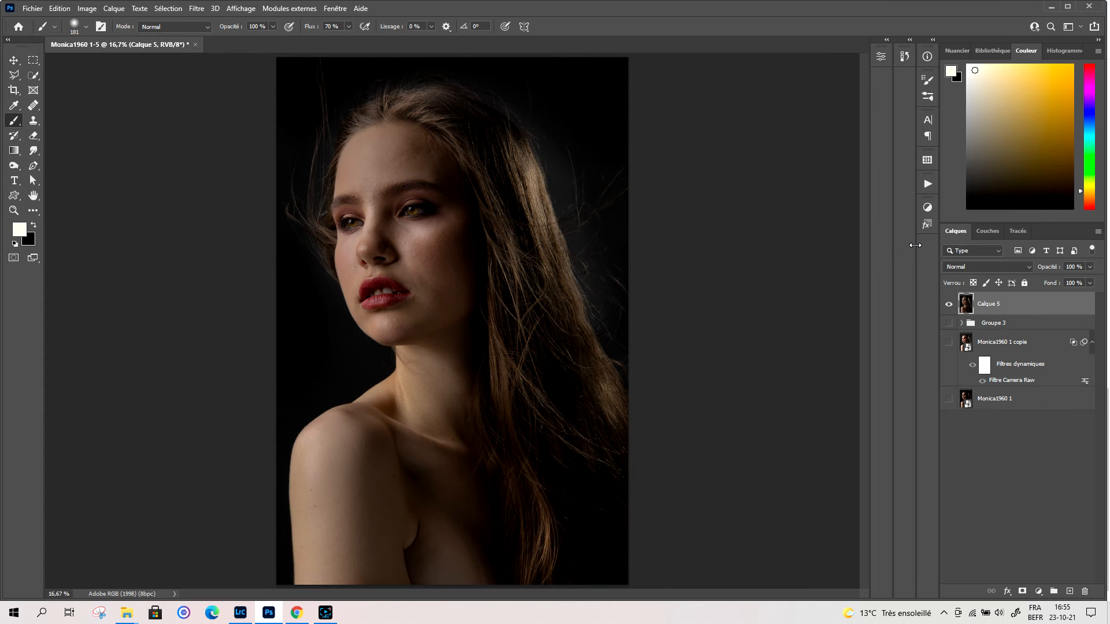
key("Delete")
left_click_drag(911, 47, 929, 247)
left_click_drag(906, 194, 920, 277)
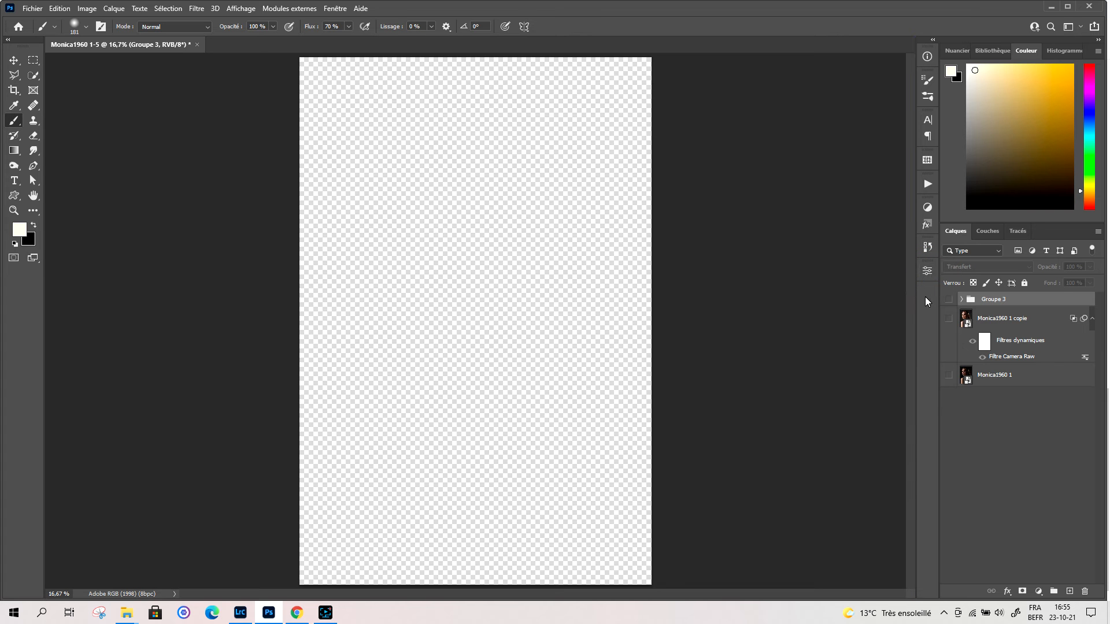
Separate Réglages from the Styles group and dock it as its own icon at the end of the icon column.
left_click(926, 226)
left_click(926, 223)
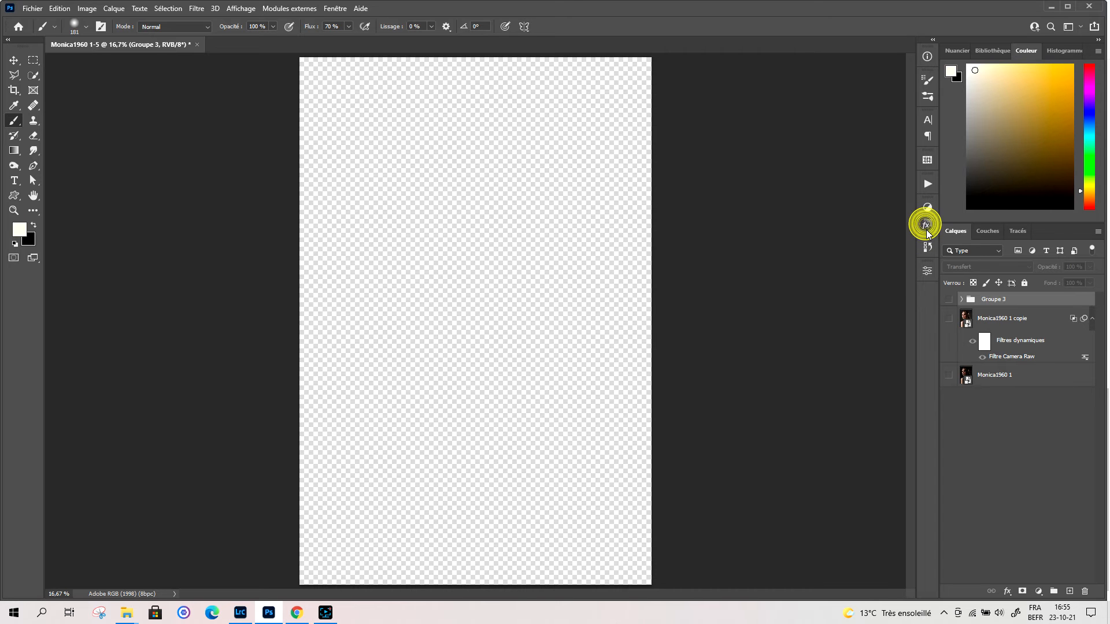
left_click(925, 225)
left_click(804, 203)
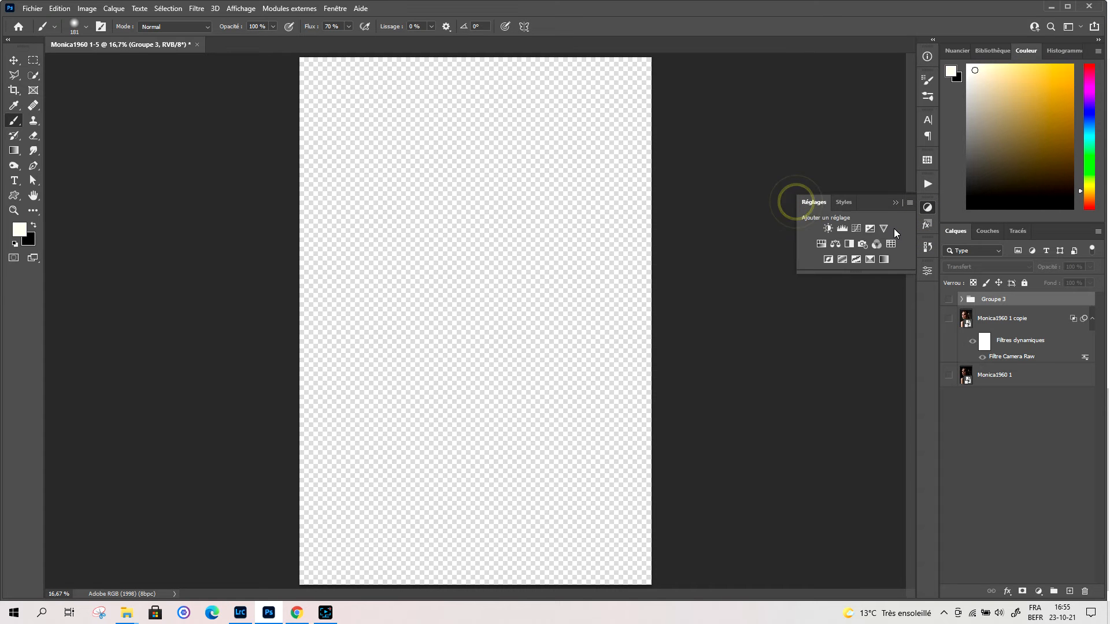
left_click_drag(814, 202, 931, 296)
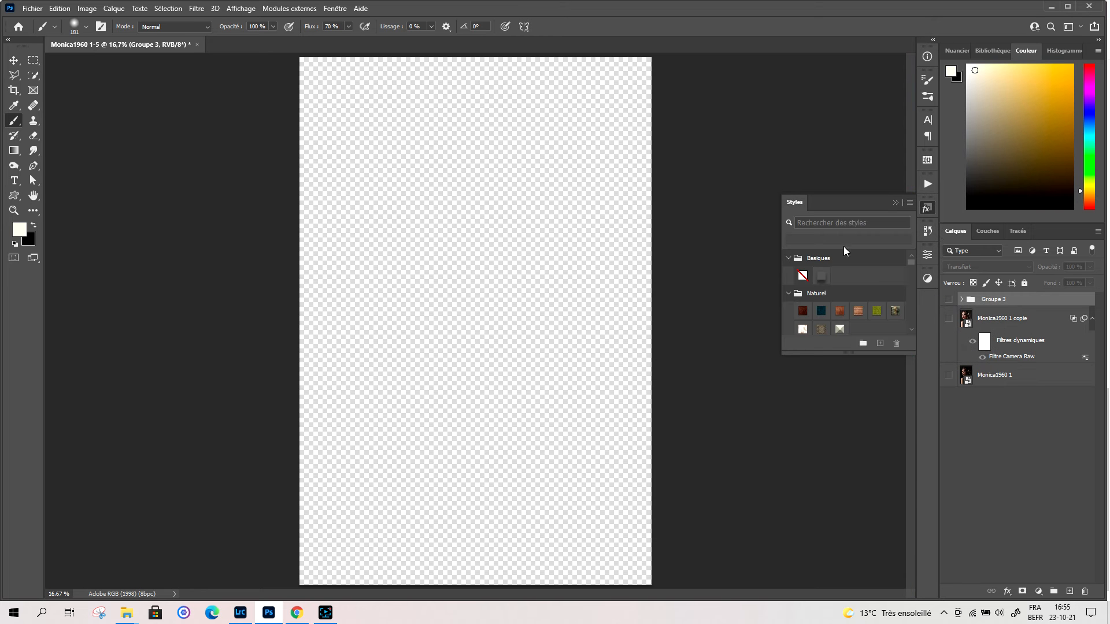
Move the Styles panel to its own icon below Réglages in the collapsed icon column.
left_click_drag(794, 205, 930, 298)
left_click_drag(795, 274, 937, 307)
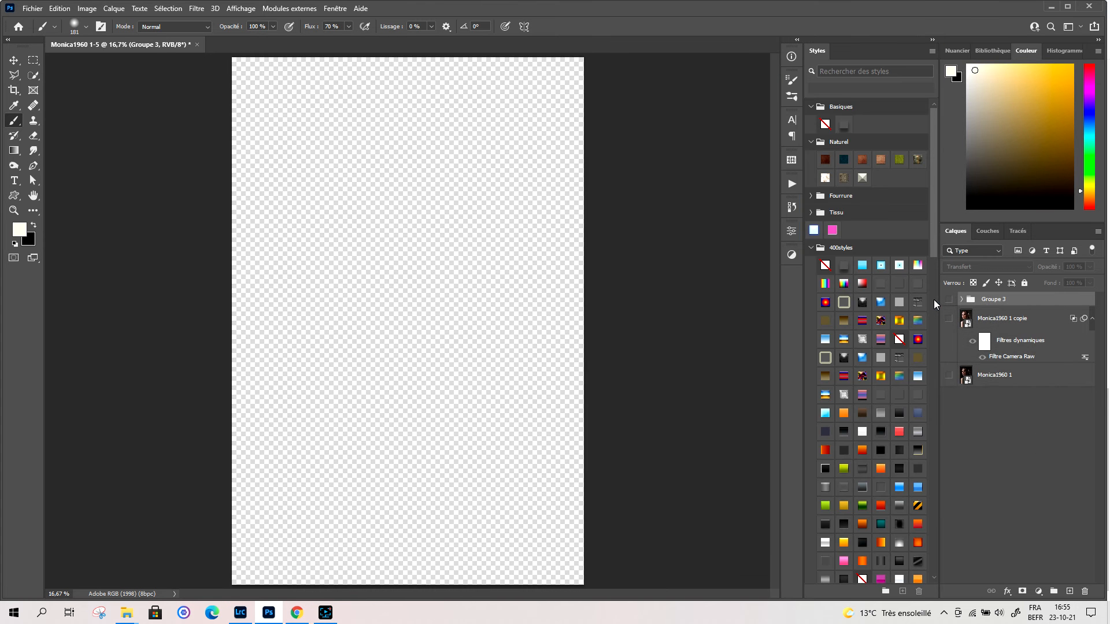
left_click_drag(817, 51, 792, 282)
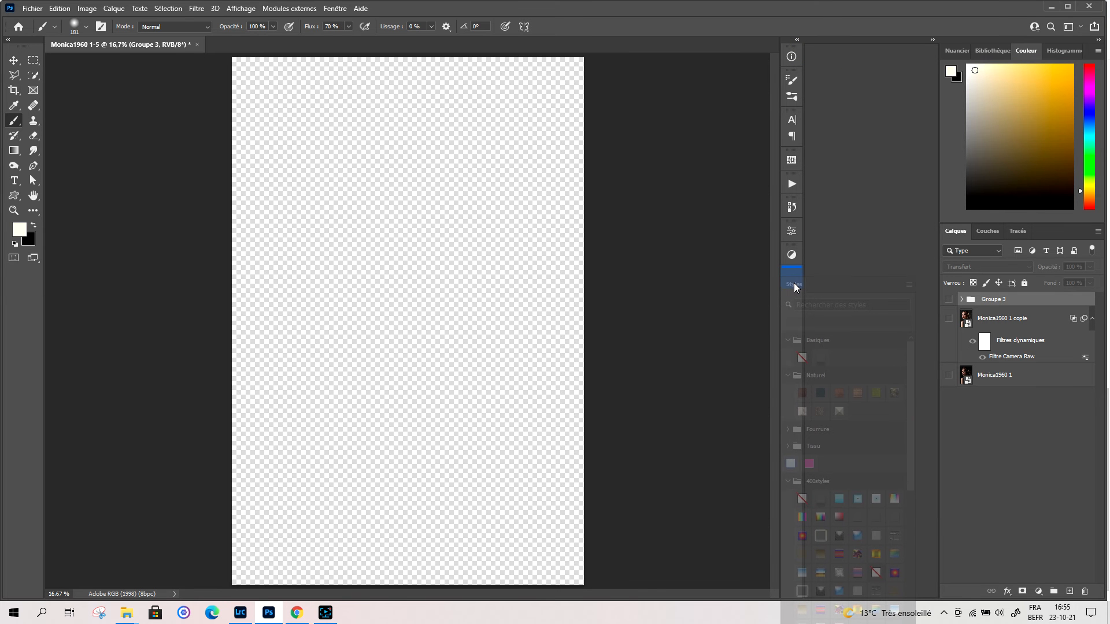
left_click_drag(793, 282, 794, 282)
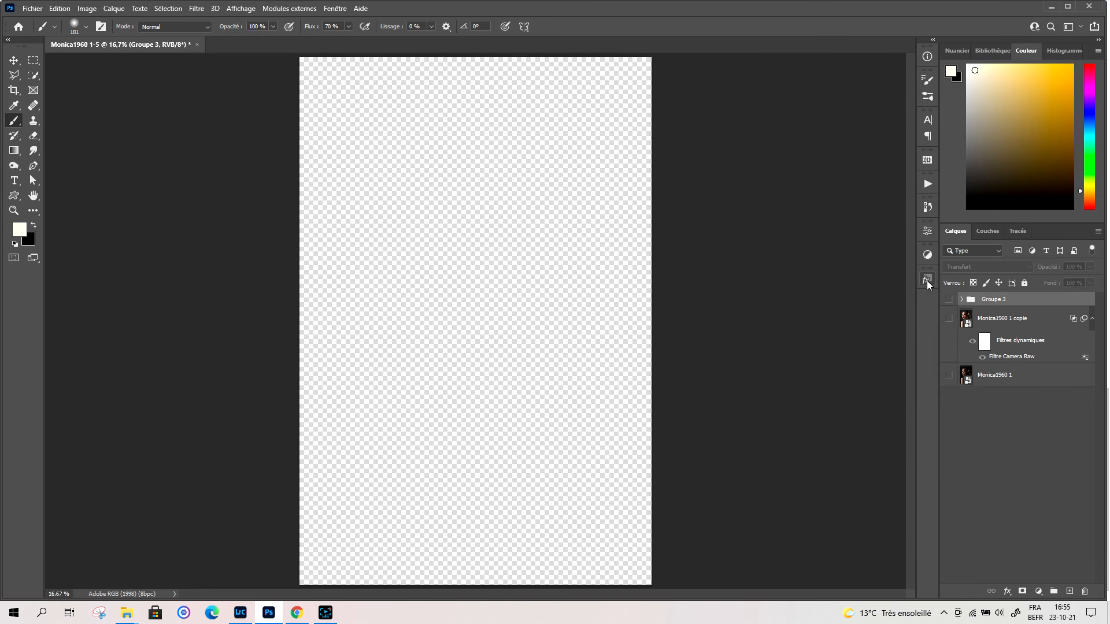
Open and collapse the docked Styles panel, and leave the Réglages panel expanded from the icon column.
left_click(928, 282)
left_click(927, 281)
left_click(927, 256)
left_click(927, 255)
left_click(927, 256)
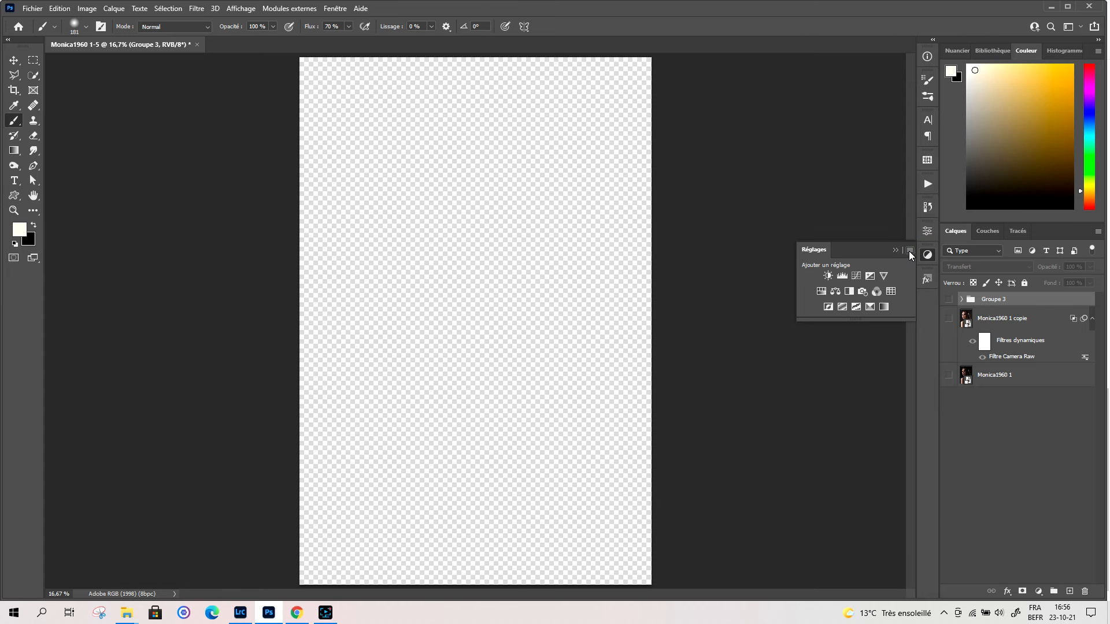
Close the Réglages panel and check the list of adjustment layer types offered for Calques without choosing one.
left_click(910, 251)
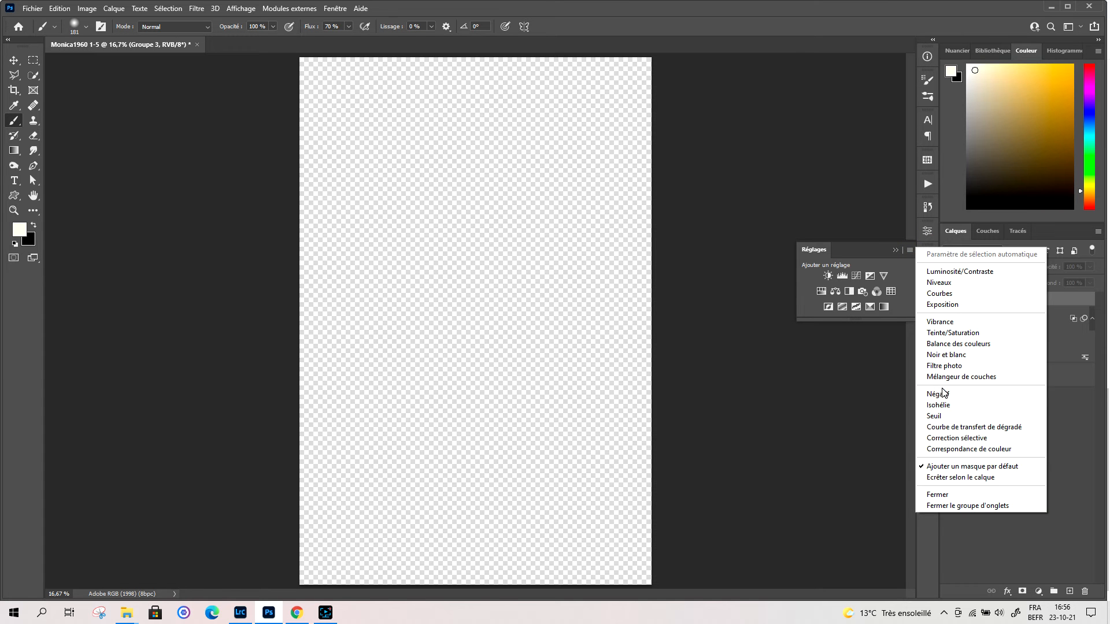
left_click(955, 494)
left_click(1038, 592)
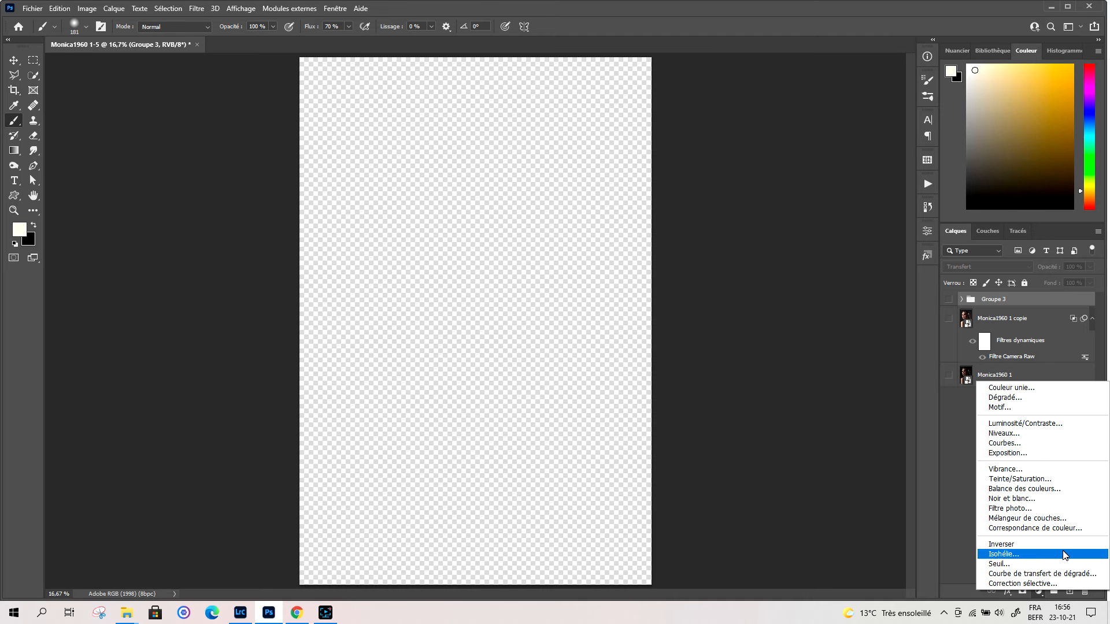
left_click(951, 423)
left_click(994, 296)
Make all the layers visible, stamp them into a new merged layer, and hide the layers beneath it.
left_click_drag(948, 299, 951, 383)
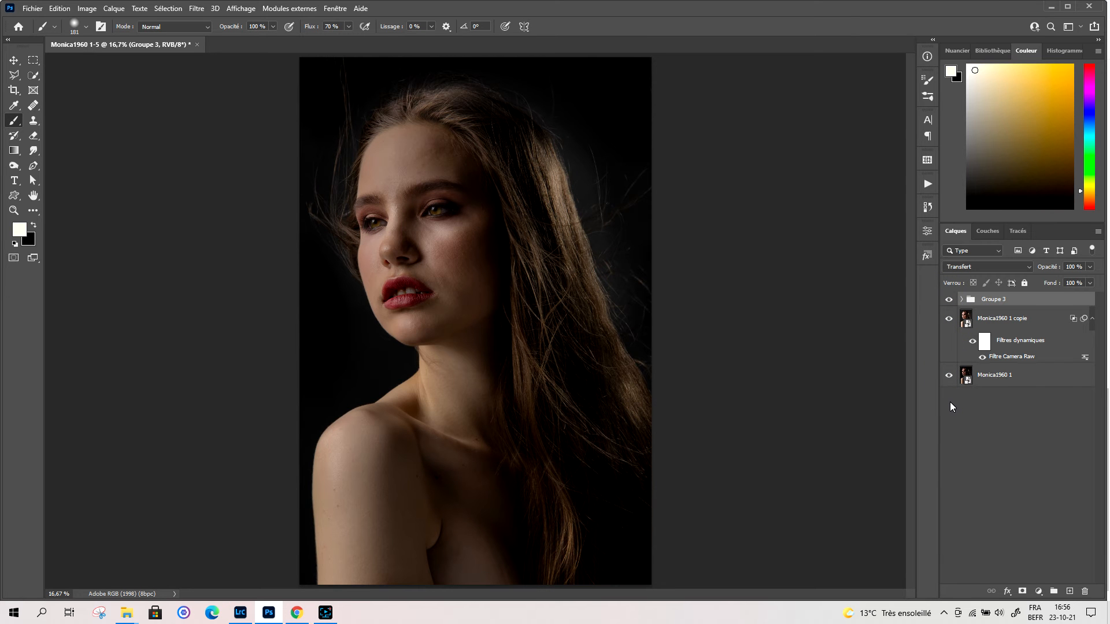
key("ctrl+shift+alt+e")
left_click_drag(949, 323, 944, 404)
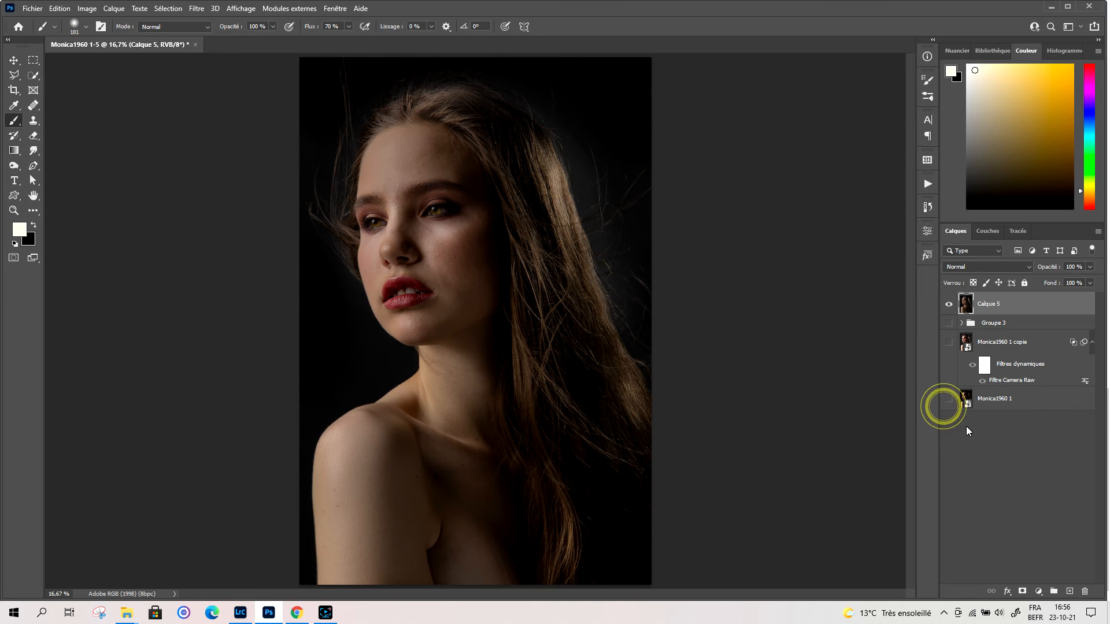
Add a Niveaux adjustment layer above Calque 5 with the midtone value at 1,28, and collapse its properties.
left_click(1038, 592)
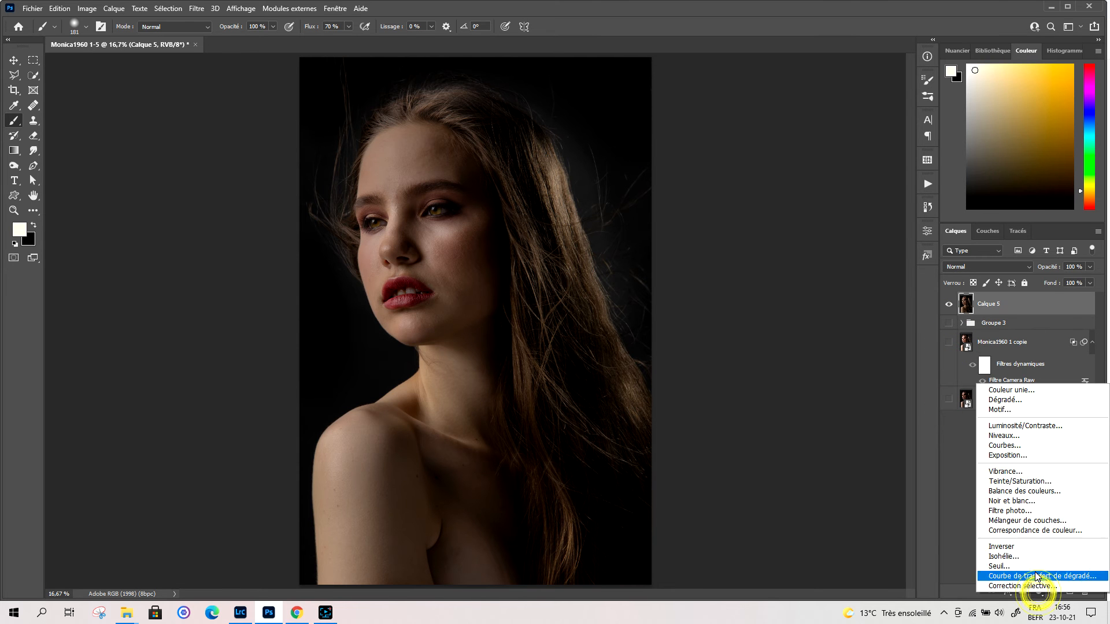
left_click(1017, 437)
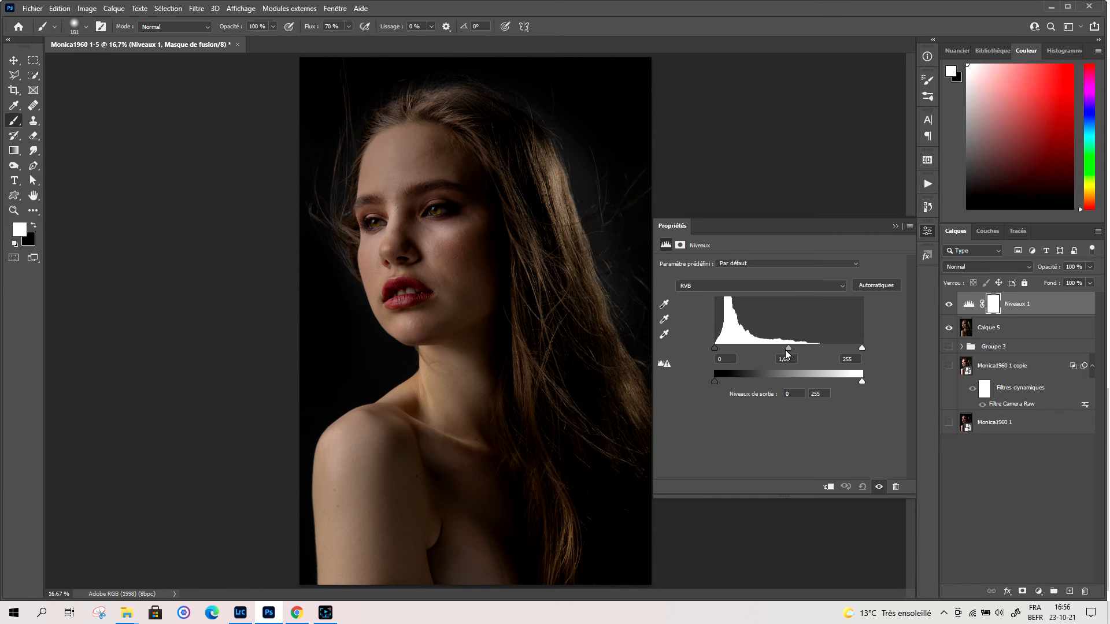
left_click_drag(786, 350, 779, 351)
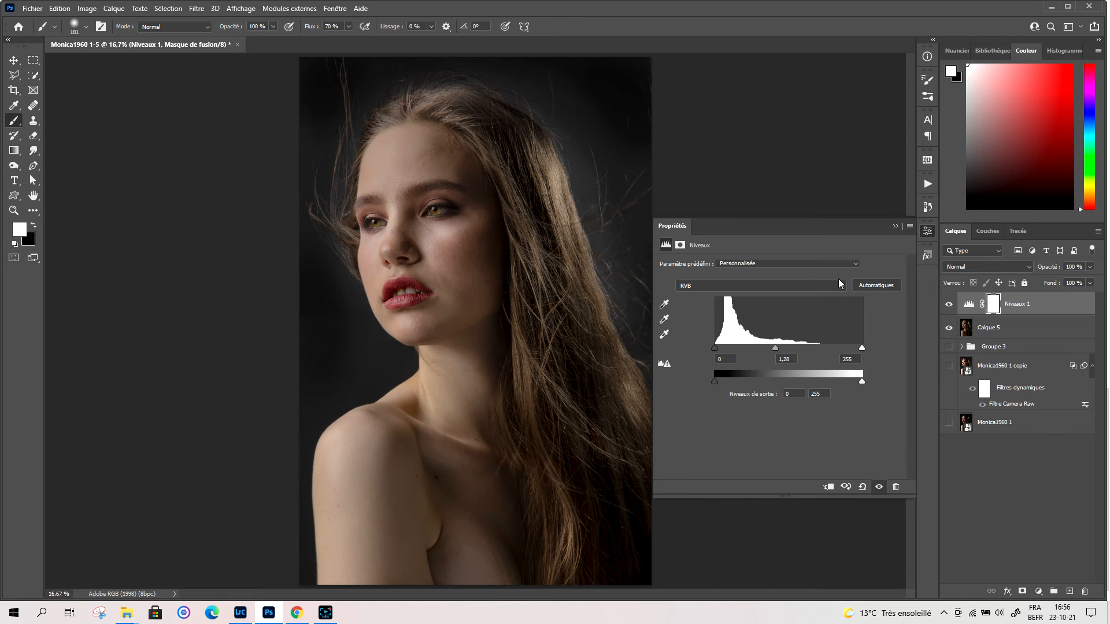
left_click(896, 226)
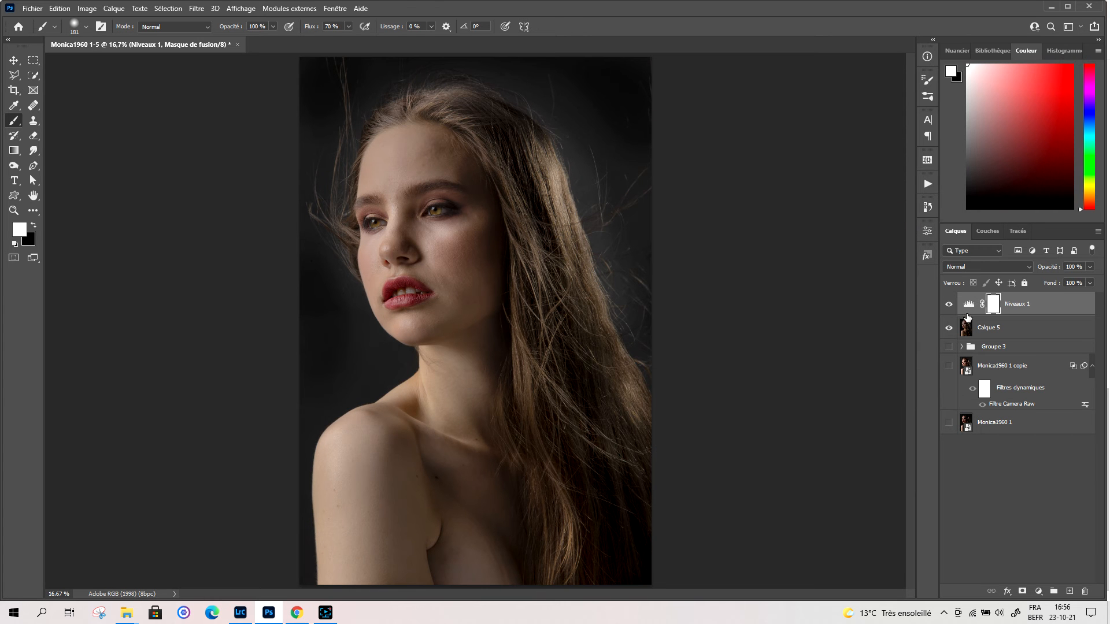
Add a Courbes adjustment layer with the black point at input 27, output 0, and collapse its properties.
left_click(1038, 592)
left_click(1006, 445)
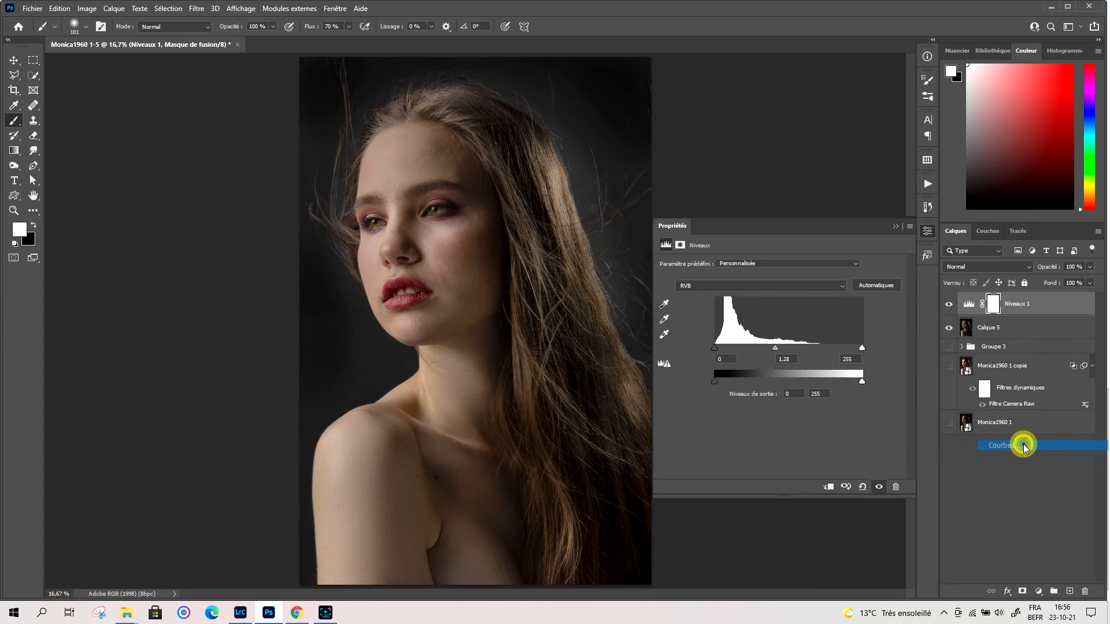
left_click_drag(721, 440, 736, 439)
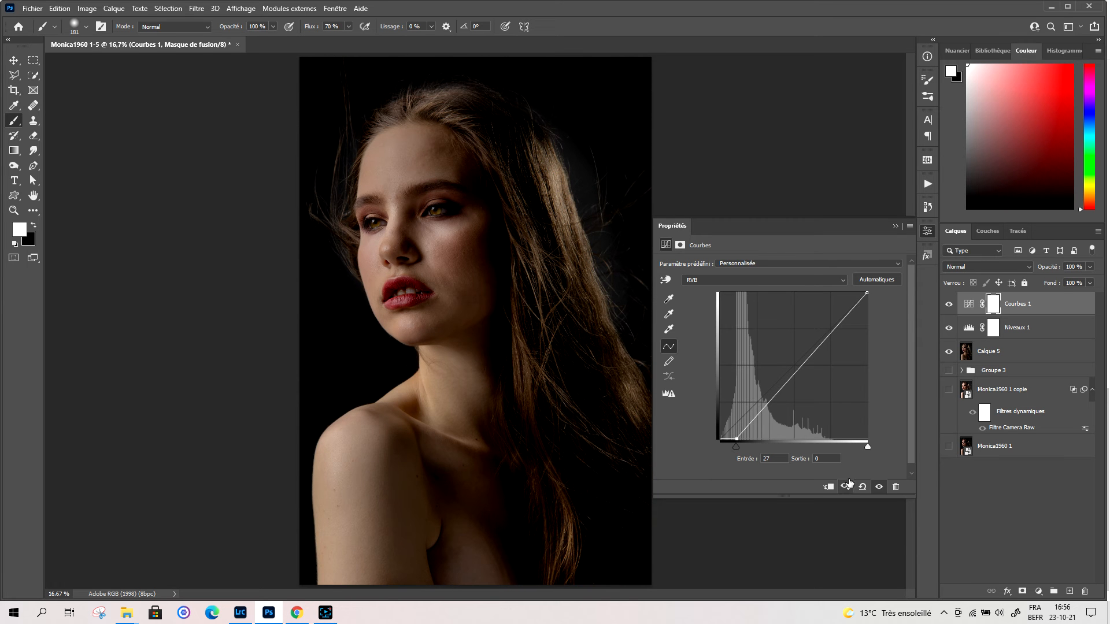
left_click(895, 226)
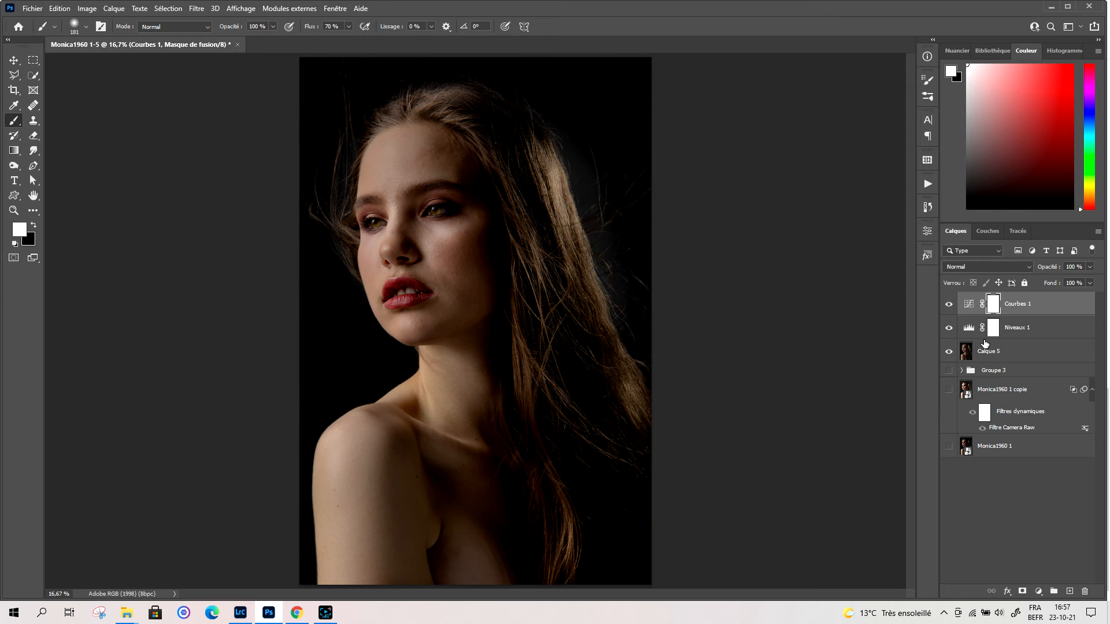
Reopen the Niveaux 1 settings and set the midtone value to 1,23.
double_click(969, 329)
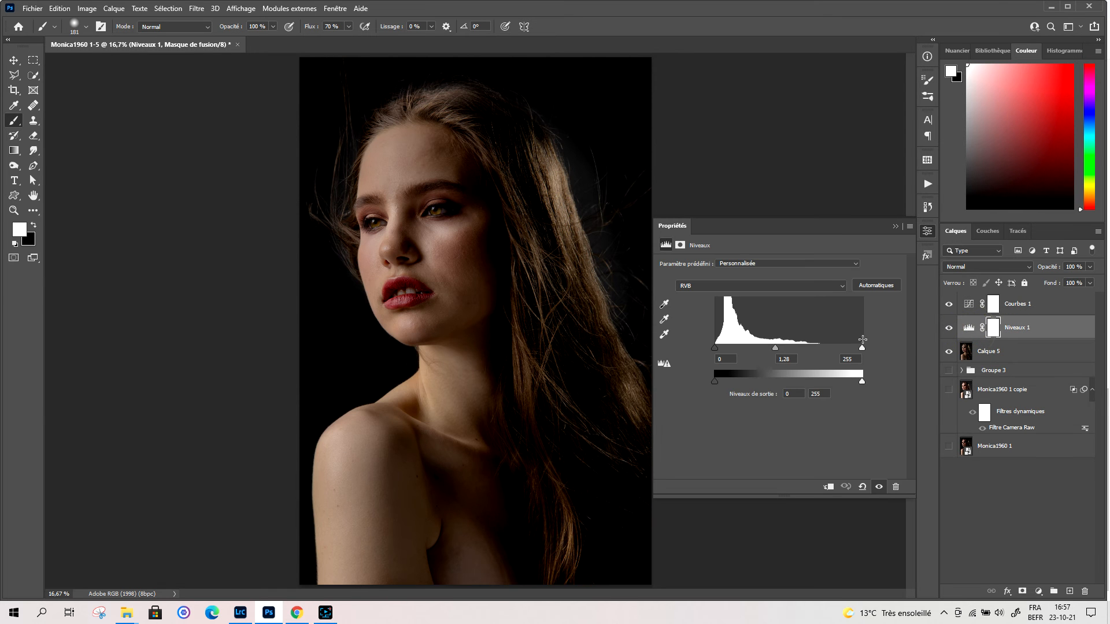
mouse_move(781, 350)
left_mouse_down()
mouse_move(790, 349)
mouse_move(778, 346)
left_mouse_up()
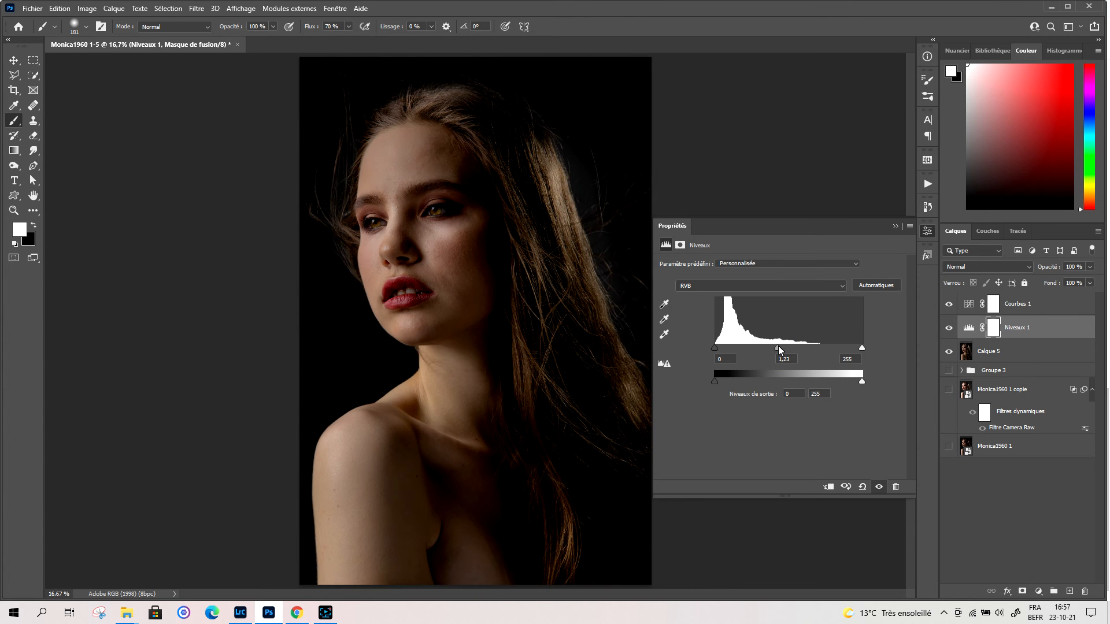
left_click(893, 227)
Reopen the Courbes 1 settings and move the black point to input 11, output 0.
left_click(968, 303)
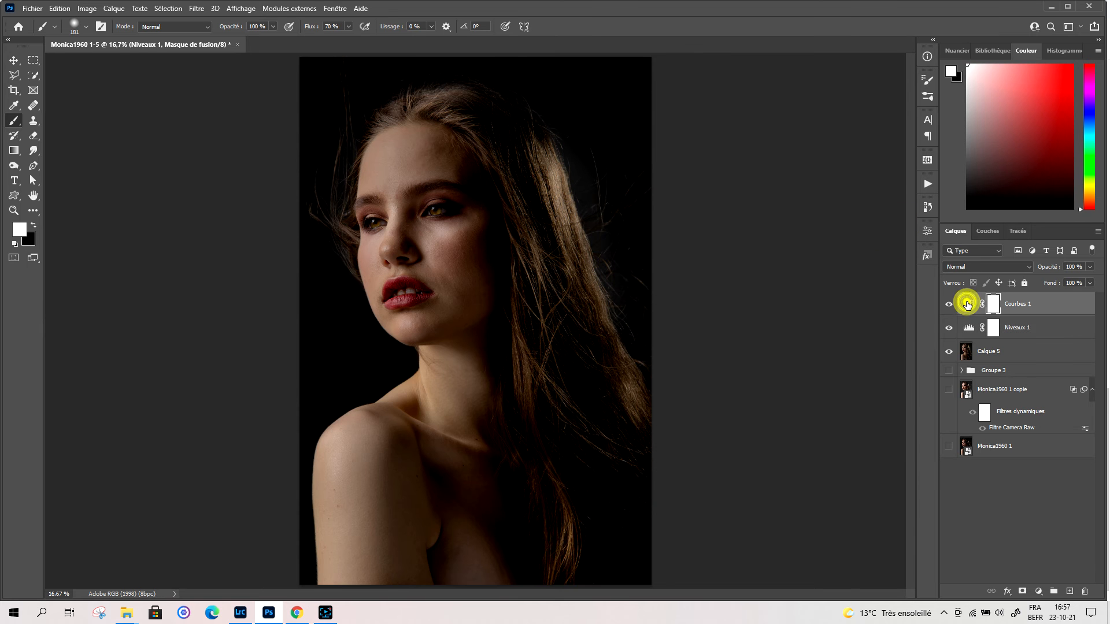
left_click_drag(735, 438, 726, 440)
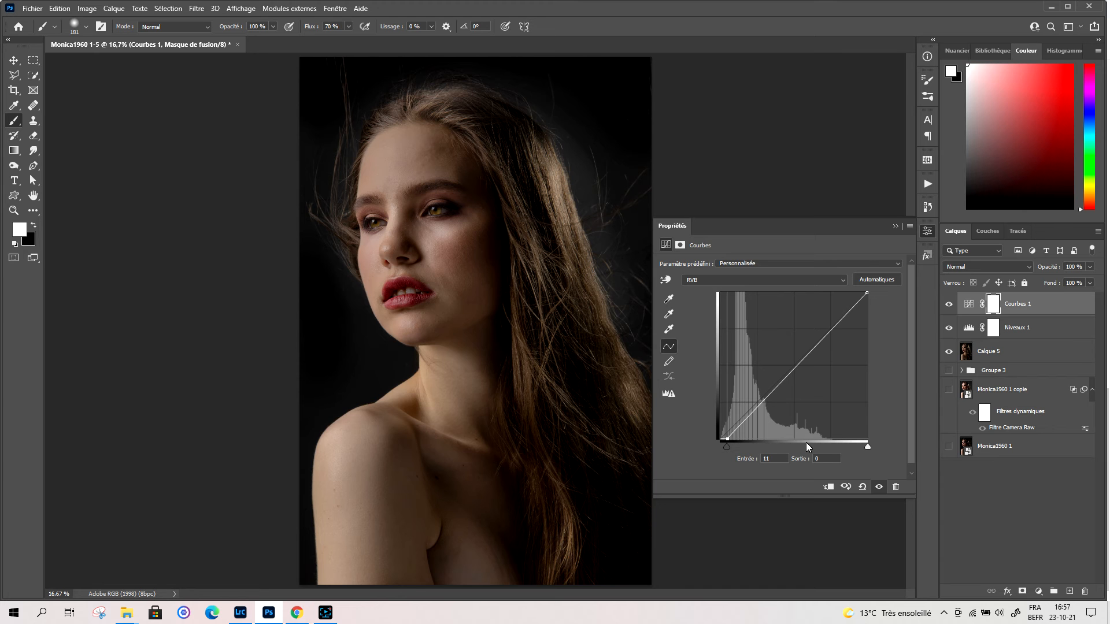
left_click(896, 227)
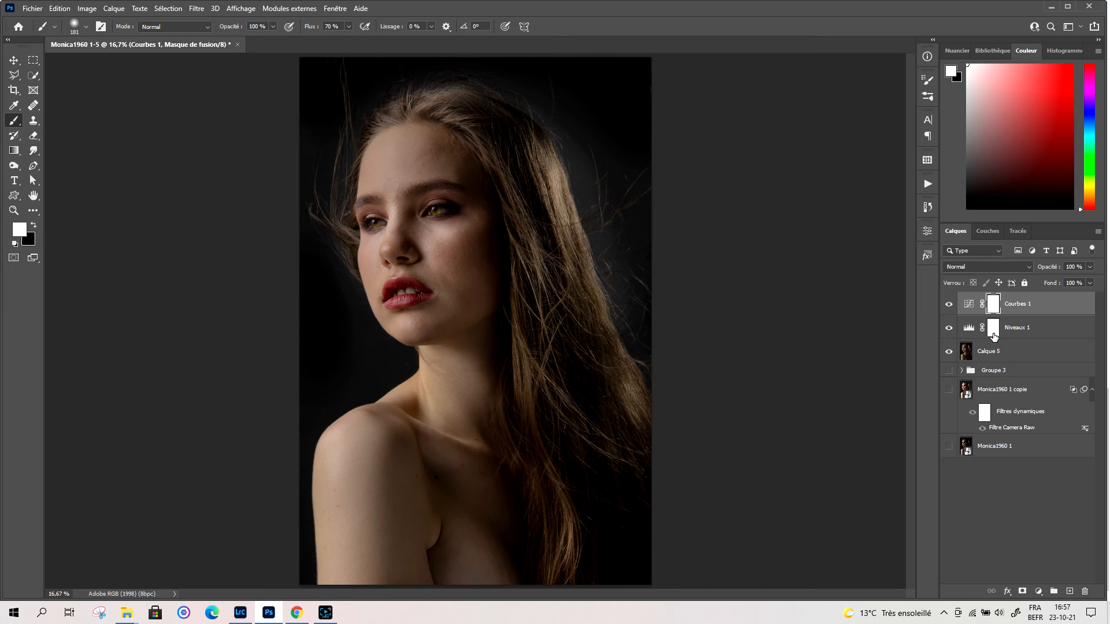
Hide Courbes 1 and invert the Niveaux 1 layer mask to black.
left_click(948, 304)
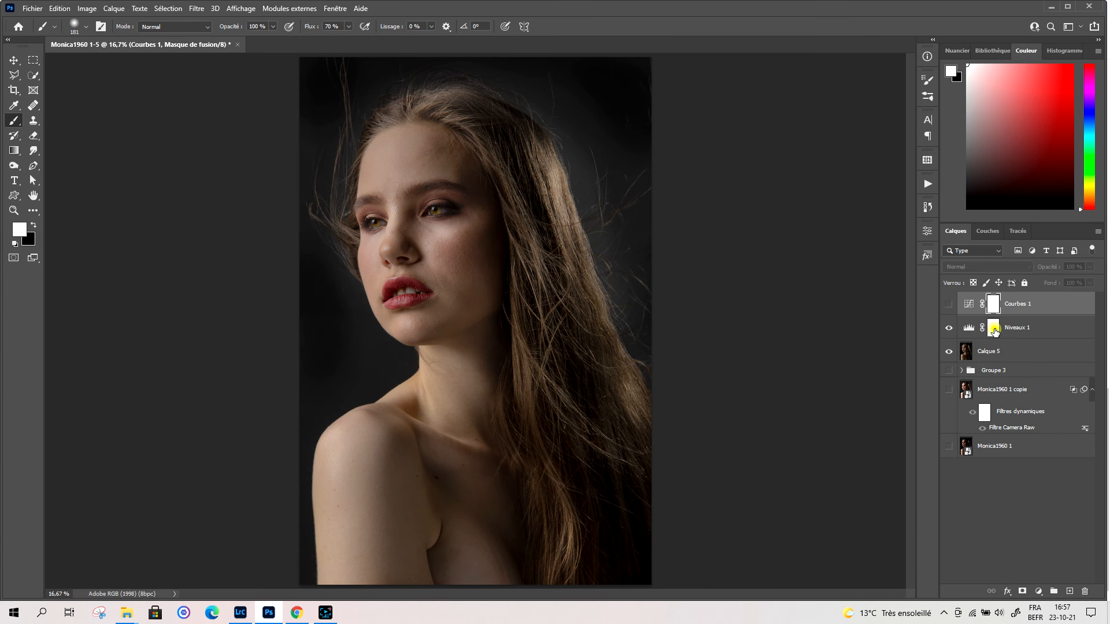
left_click(993, 329)
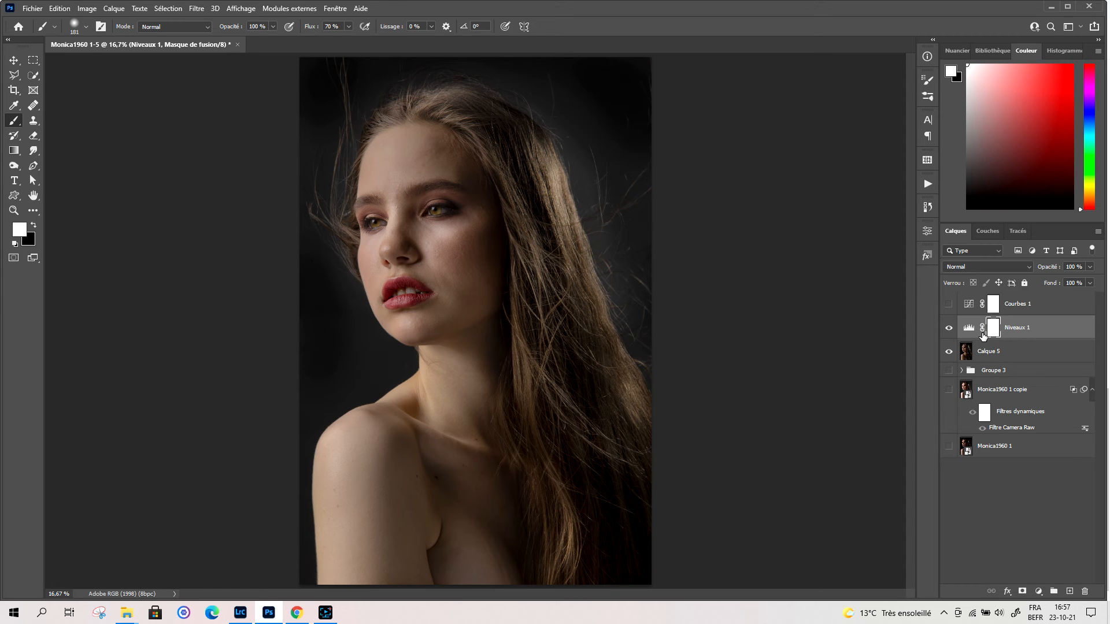
key("ctrl+i")
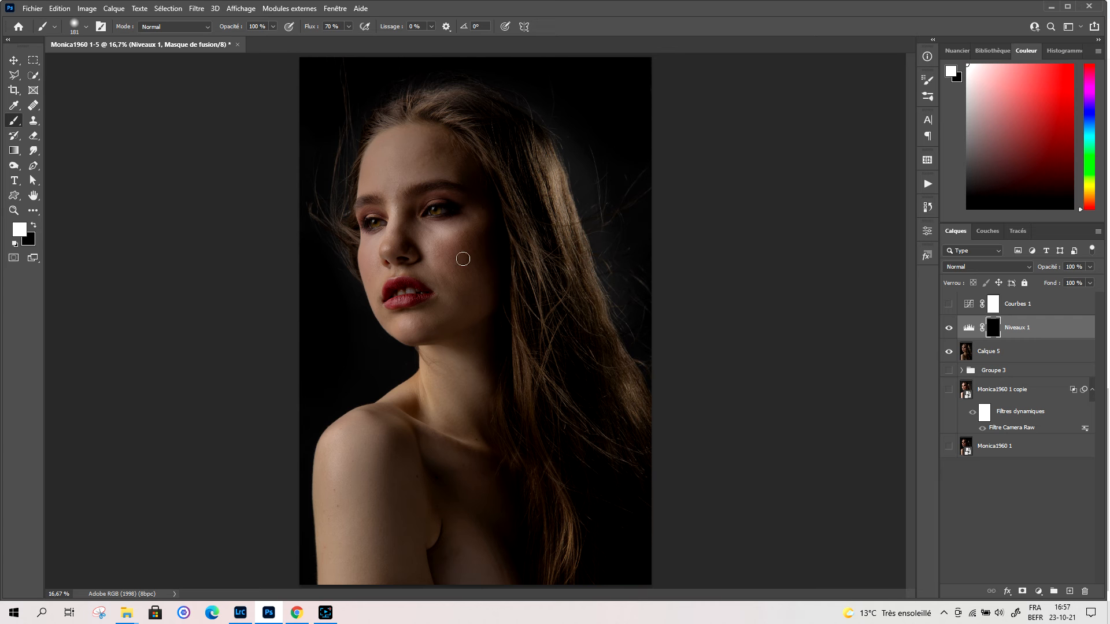
Paint white on the Niveaux 1 mask over the cheek, jaw and neck to brighten those areas.
mouse_move(444, 237)
left_mouse_down()
mouse_move(435, 243)
mouse_move(441, 230)
mouse_move(454, 243)
mouse_move(431, 266)
mouse_move(473, 306)
left_mouse_up()
mouse_move(455, 372)
left_mouse_down()
mouse_move(429, 366)
mouse_move(428, 350)
mouse_move(430, 386)
mouse_move(449, 381)
mouse_move(453, 416)
mouse_move(444, 395)
mouse_move(453, 361)
mouse_move(436, 360)
mouse_move(472, 349)
mouse_move(465, 429)
mouse_move(471, 387)
mouse_move(456, 424)
left_mouse_up()
mouse_move(454, 373)
left_mouse_down()
mouse_move(452, 358)
mouse_move(467, 351)
left_mouse_up()
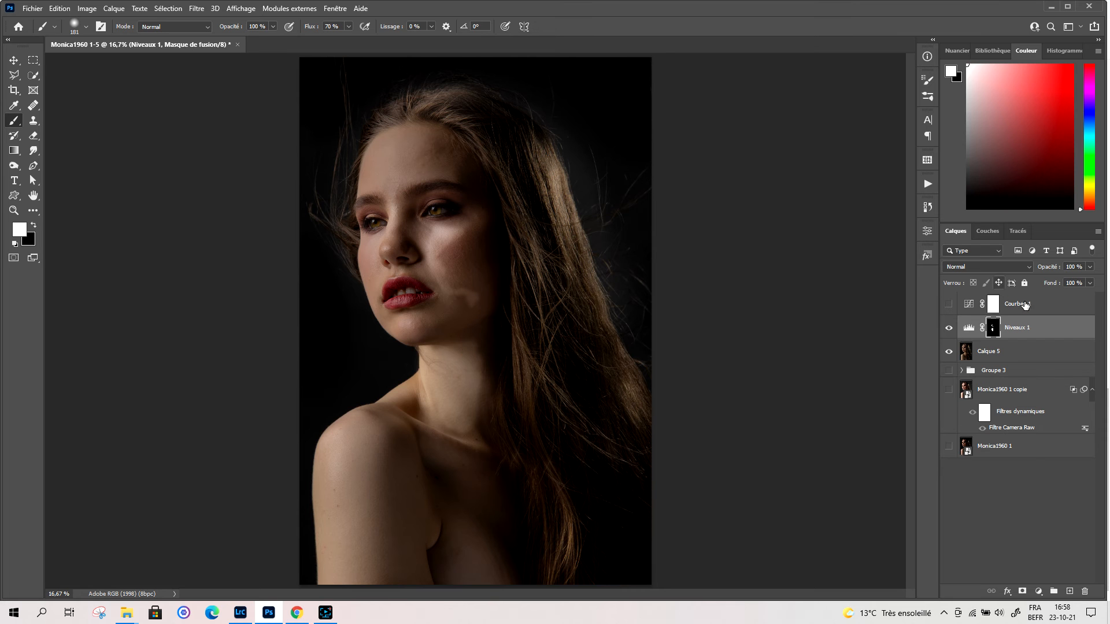
Reopen the Niveaux 1 settings, try a darker midtone, and set the midtone value to 1,28.
left_click(969, 328)
left_click(969, 329)
left_click(969, 329)
left_click(970, 329)
double_click(970, 329)
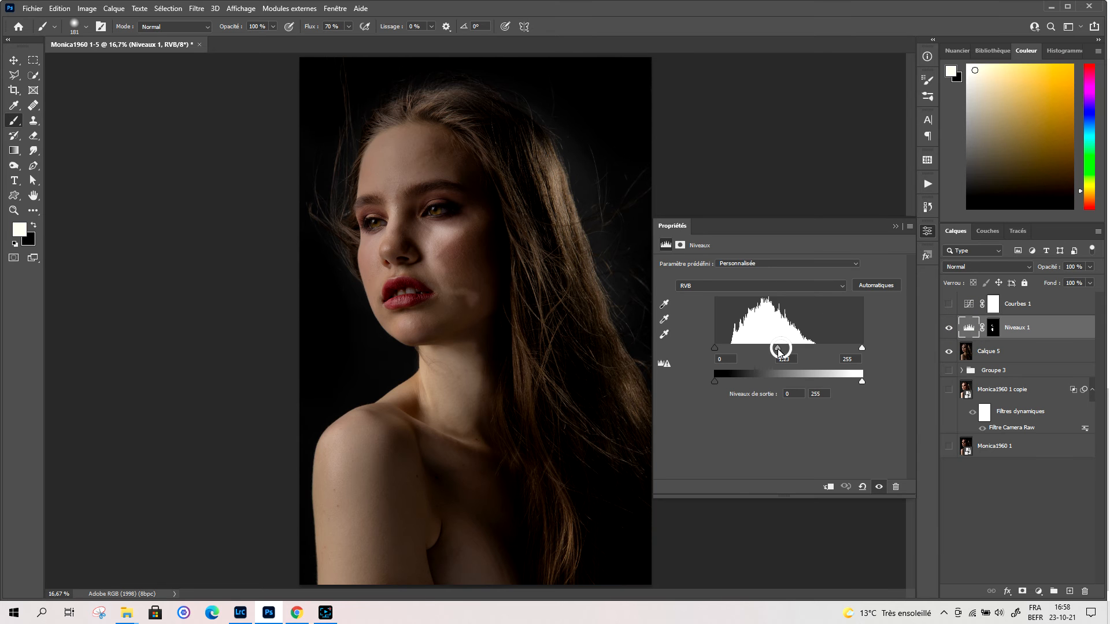
left_click_drag(779, 351, 786, 351)
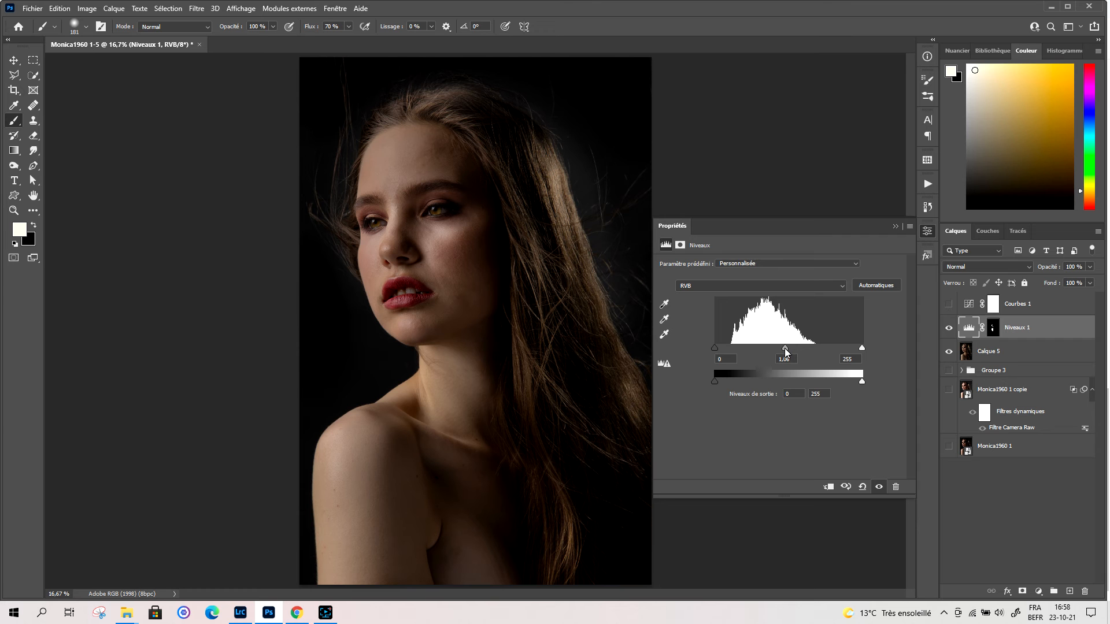
left_click_drag(787, 349, 775, 346)
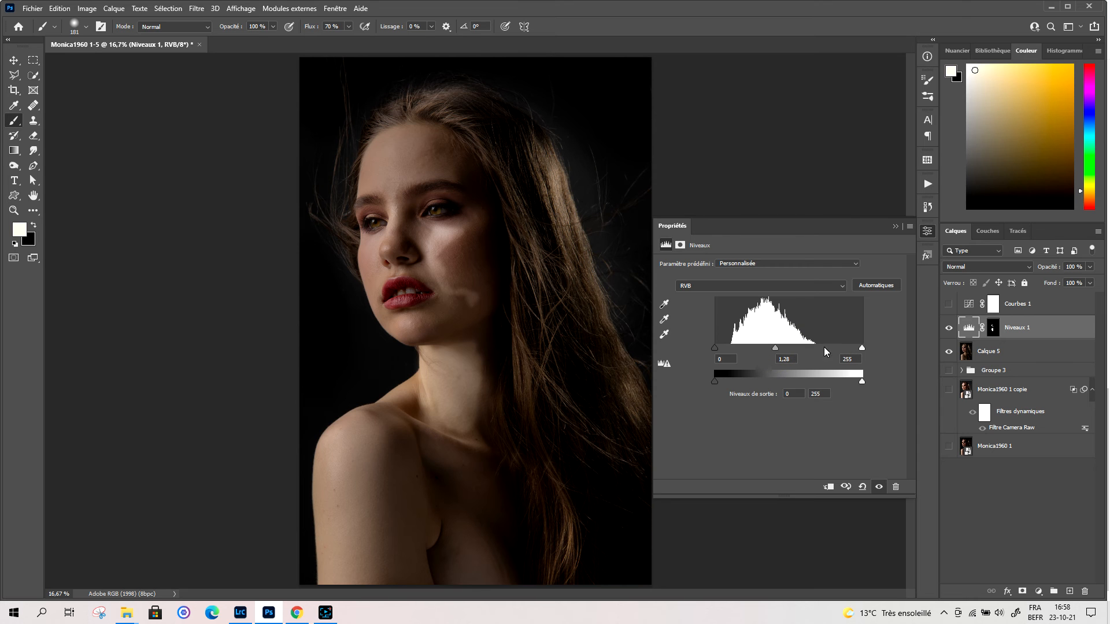
left_click(896, 227)
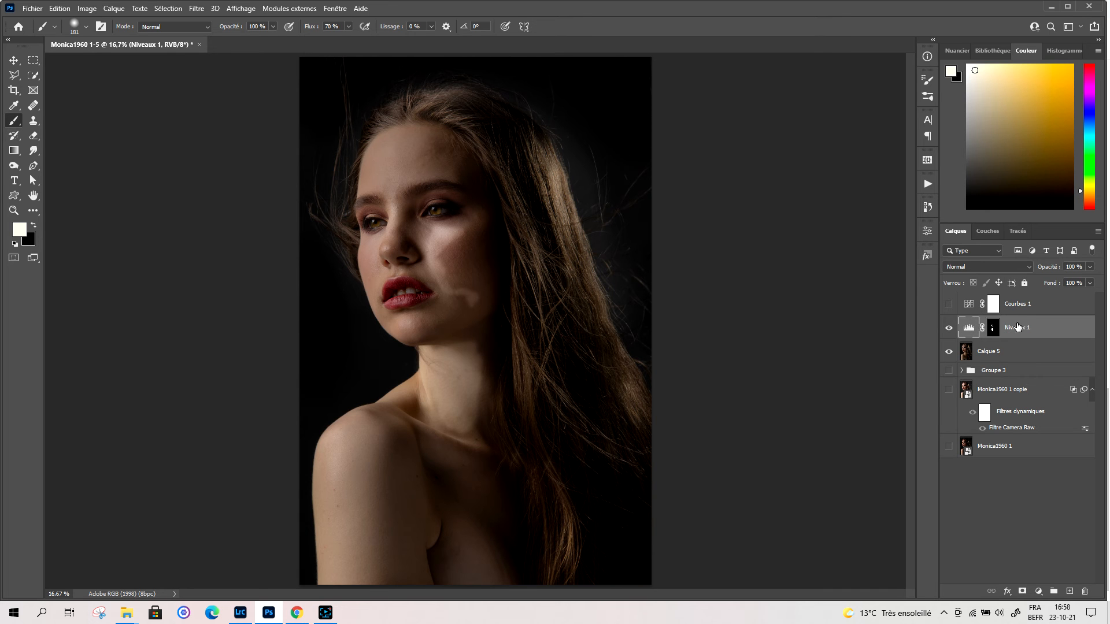
Lower the Niveaux 1 opacity to 47 % and paint black on its mask to erase the stray stroke at the jaw.
left_click(1089, 268)
left_click_drag(1062, 277, 1057, 279)
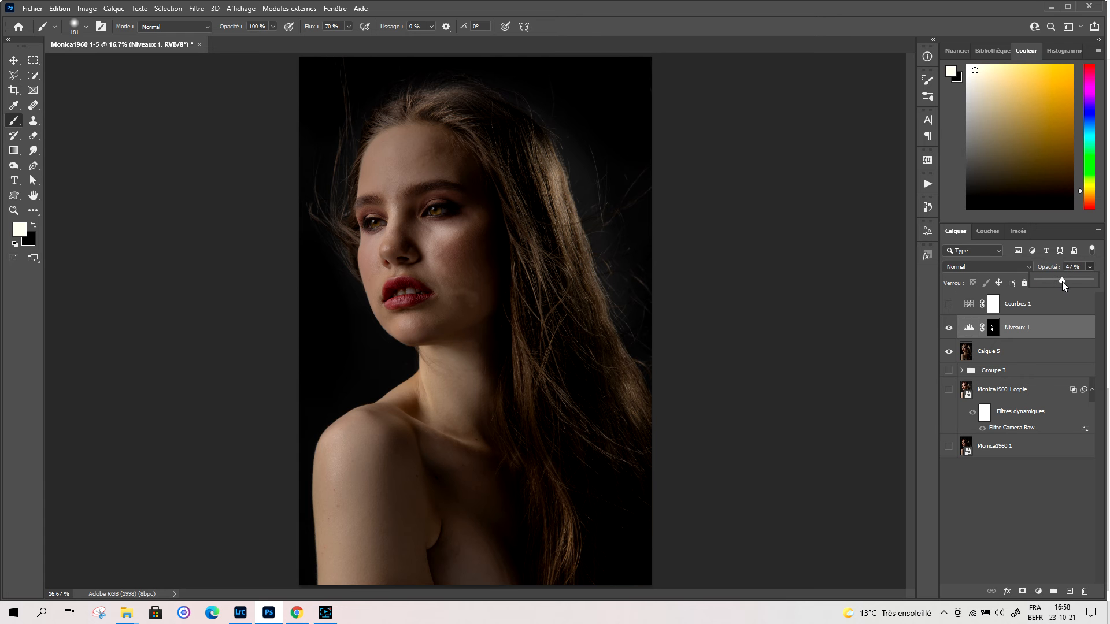
left_click(992, 328)
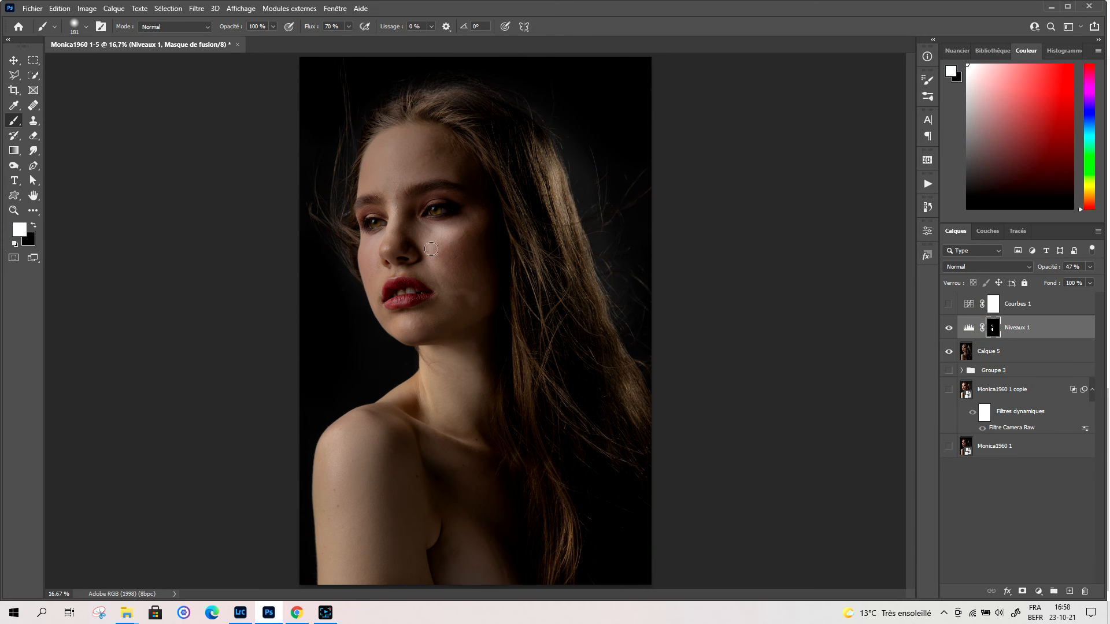
key("x")
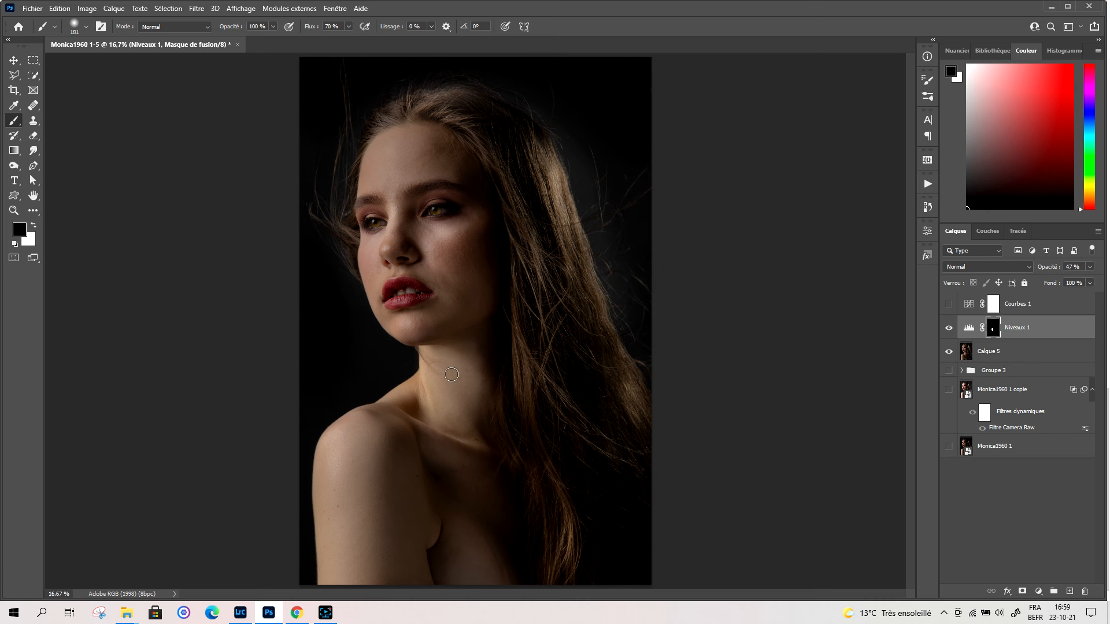
Toggle the visibility of Niveaux 1 several times to compare the portrait with and without the adjustment.
left_click(949, 330)
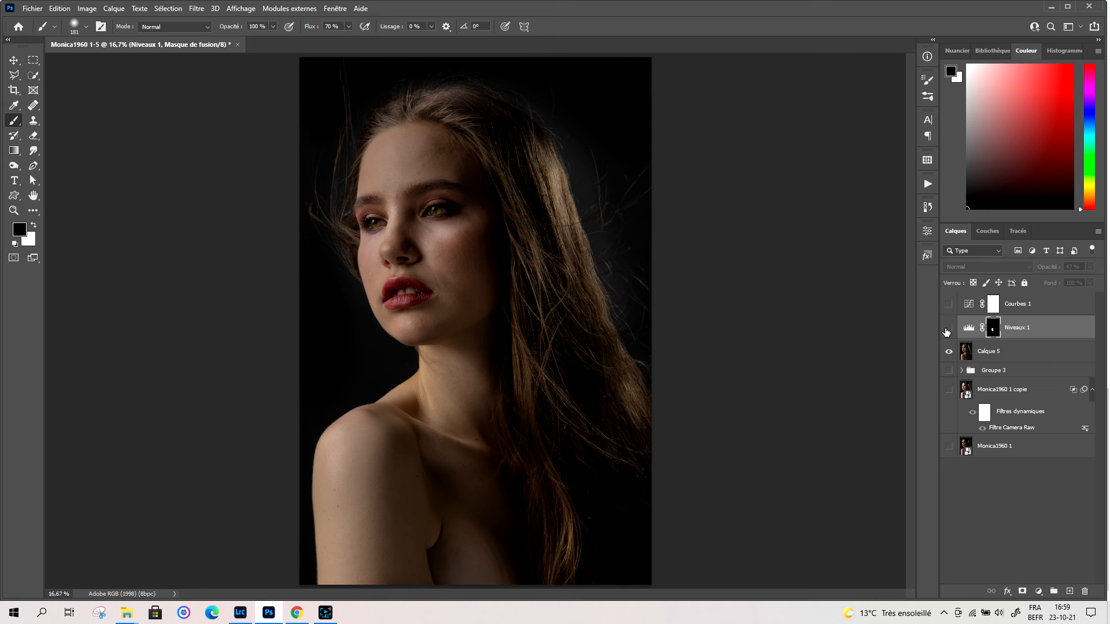
left_click(951, 331)
left_click(951, 332)
left_click(951, 331)
left_click(950, 331)
left_click(951, 331)
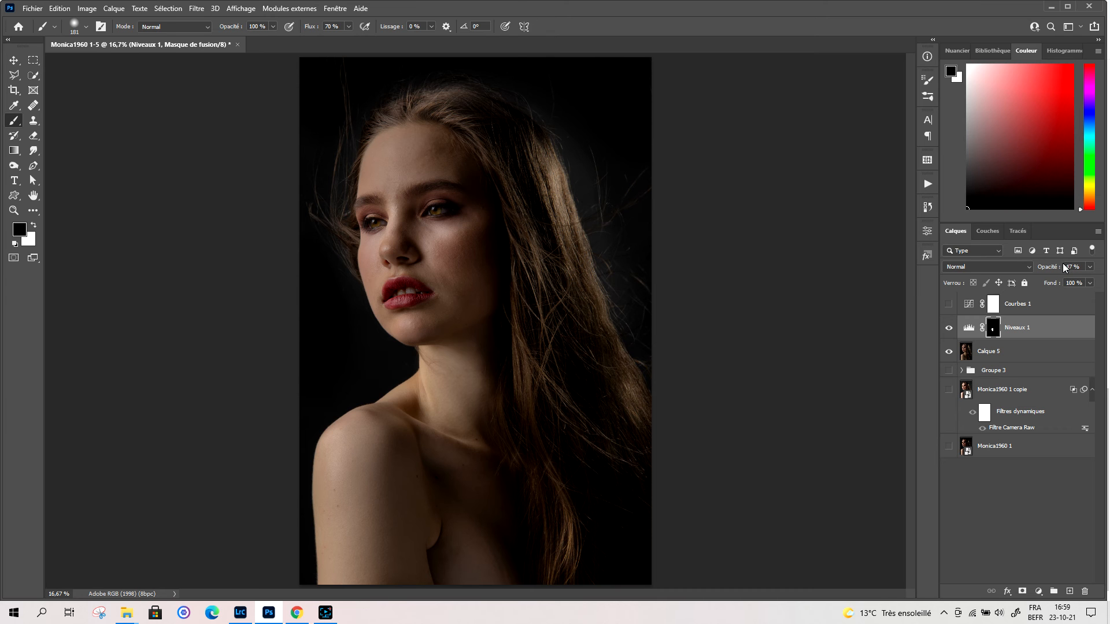
Activate the Move tool and vary the Niveaux 1 opacity through 89 %, 56 %, 100 % and 60 %, ending at 90 %.
key("v")
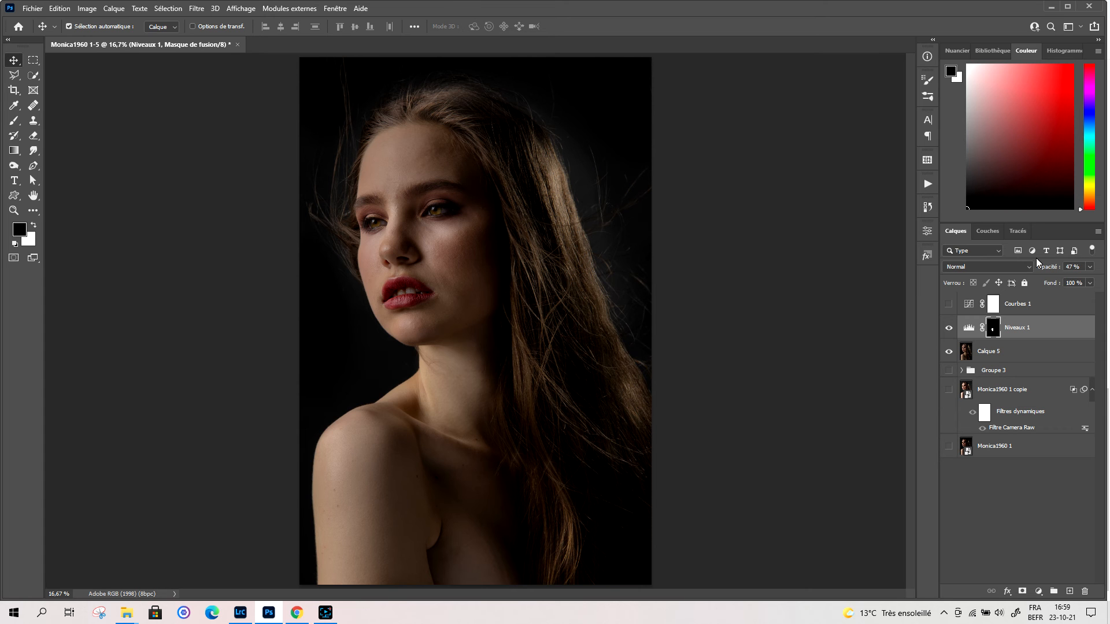
key("1")
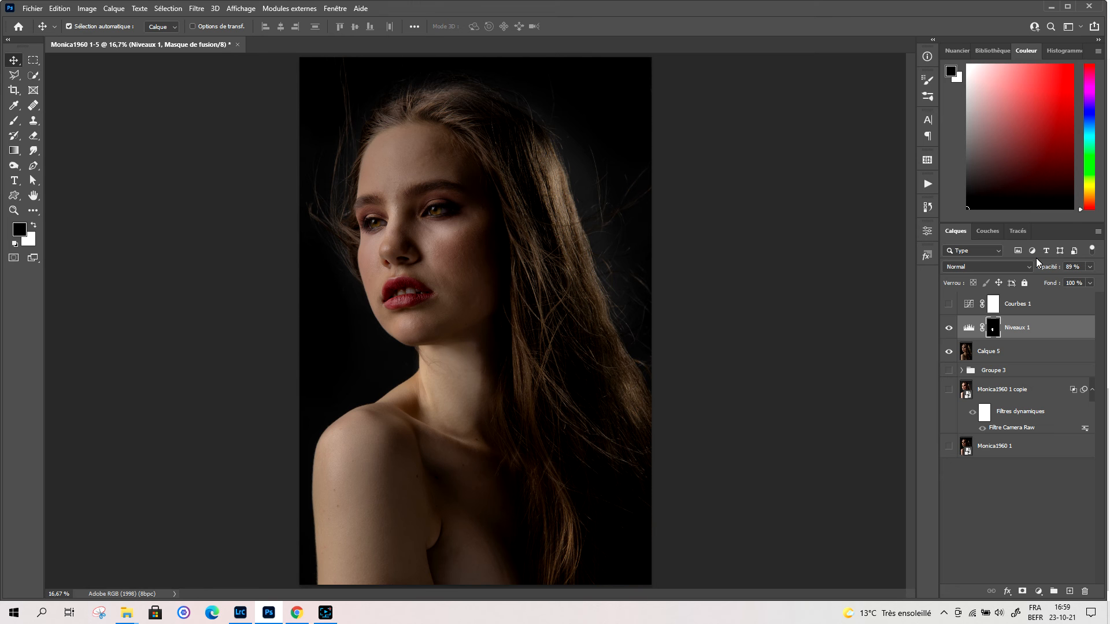
key("6")
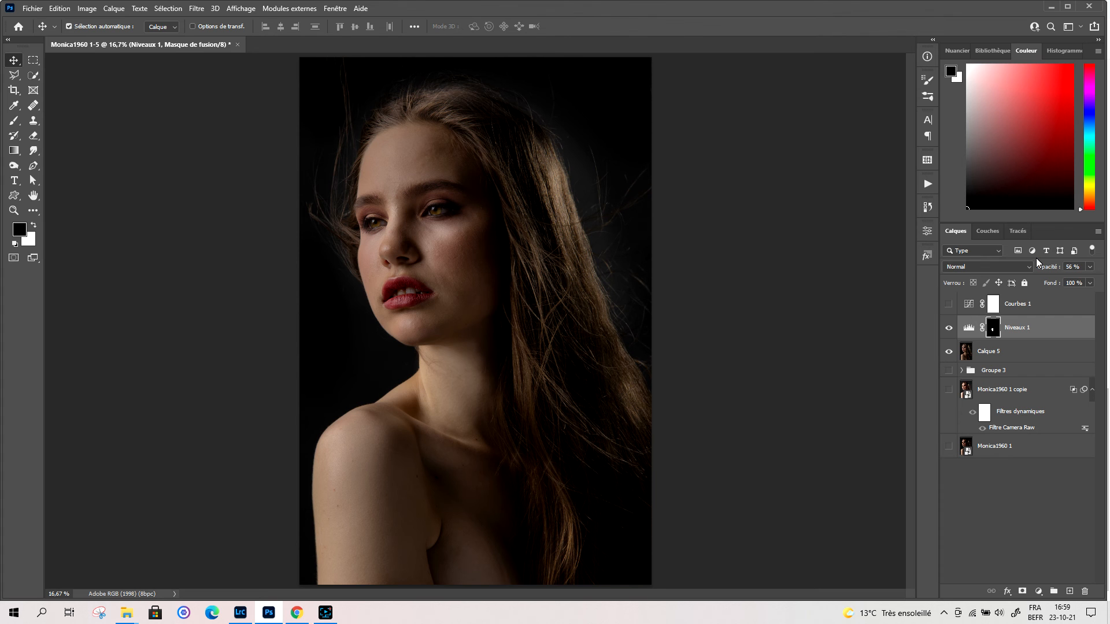
key("0")
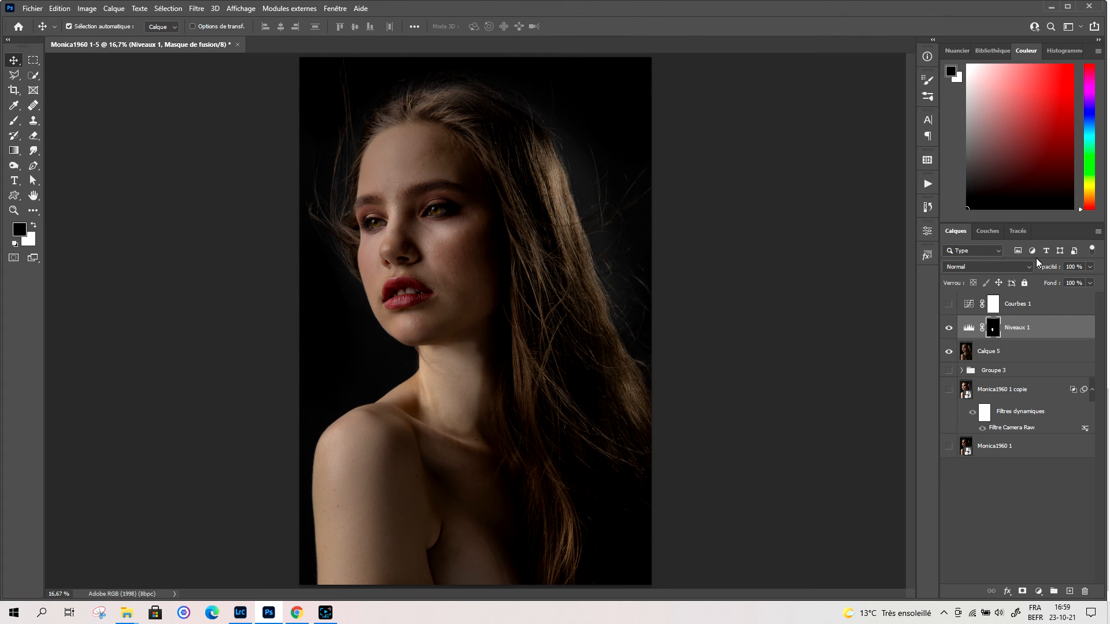
key("1")
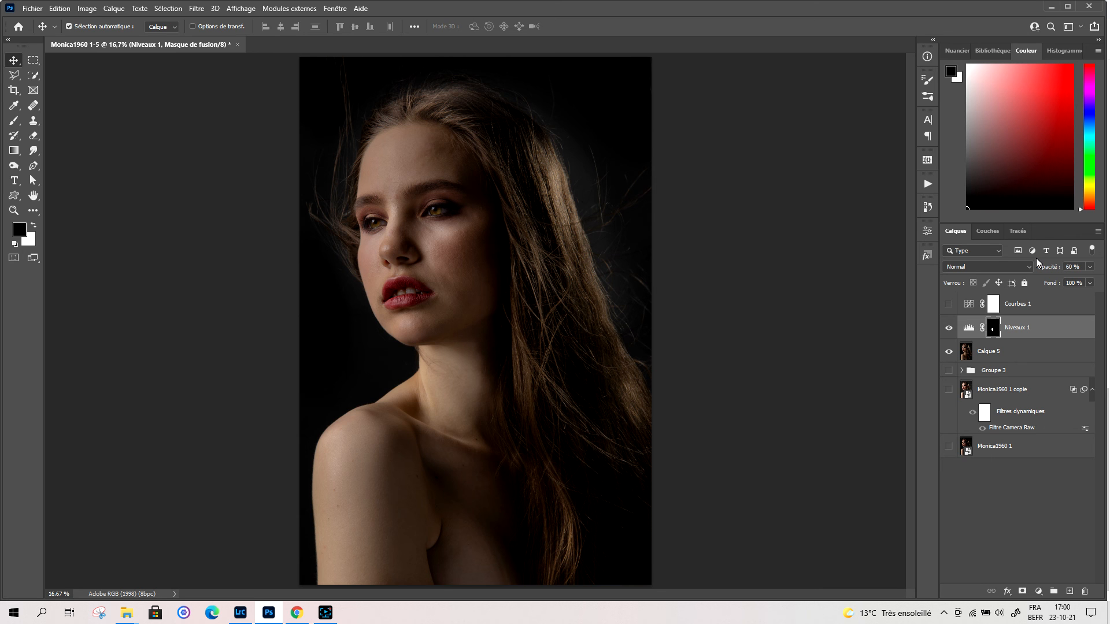
key("9")
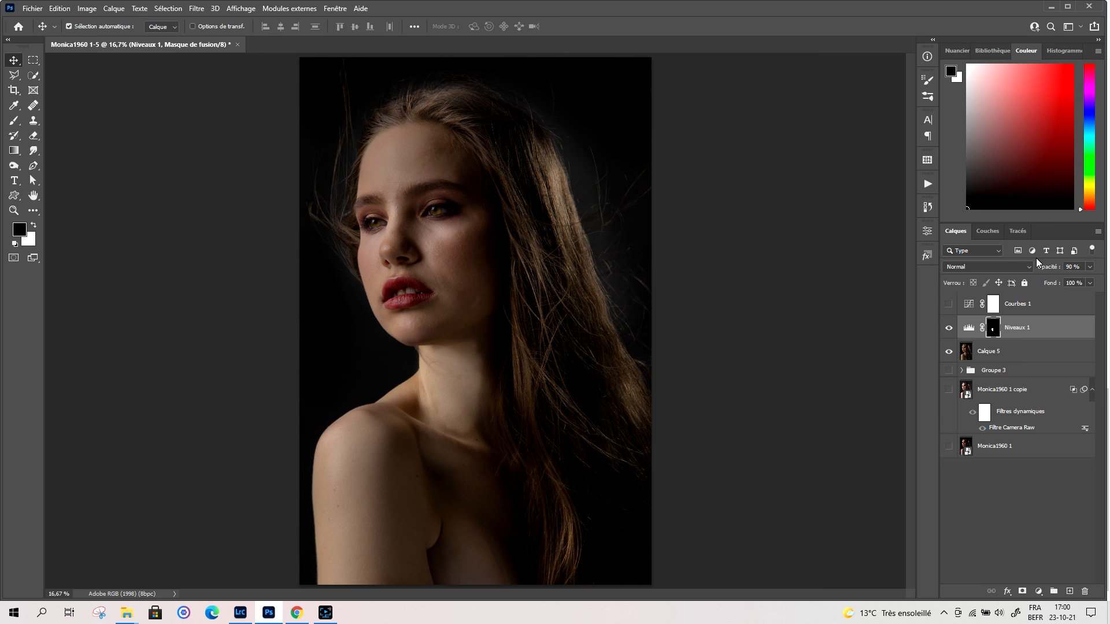
Set the Niveaux 1 opacity to 66 % and add a Correspondance de couleur adjustment layer above Courbes 1 using the FallColors.look 3D LUT.
key("6")
left_click(1039, 305)
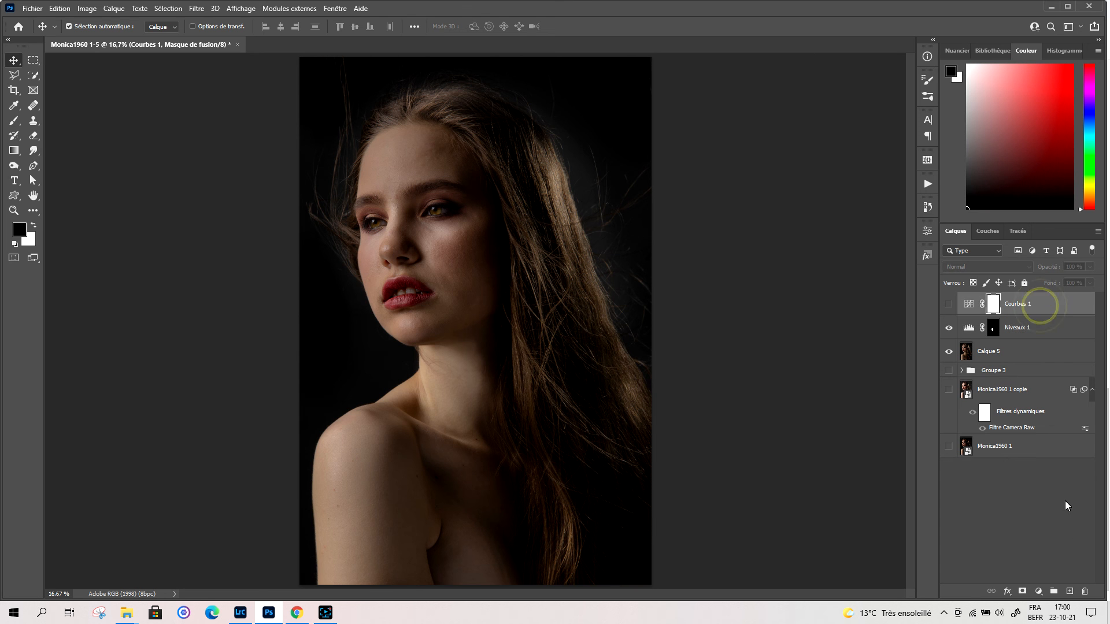
left_click(1039, 592)
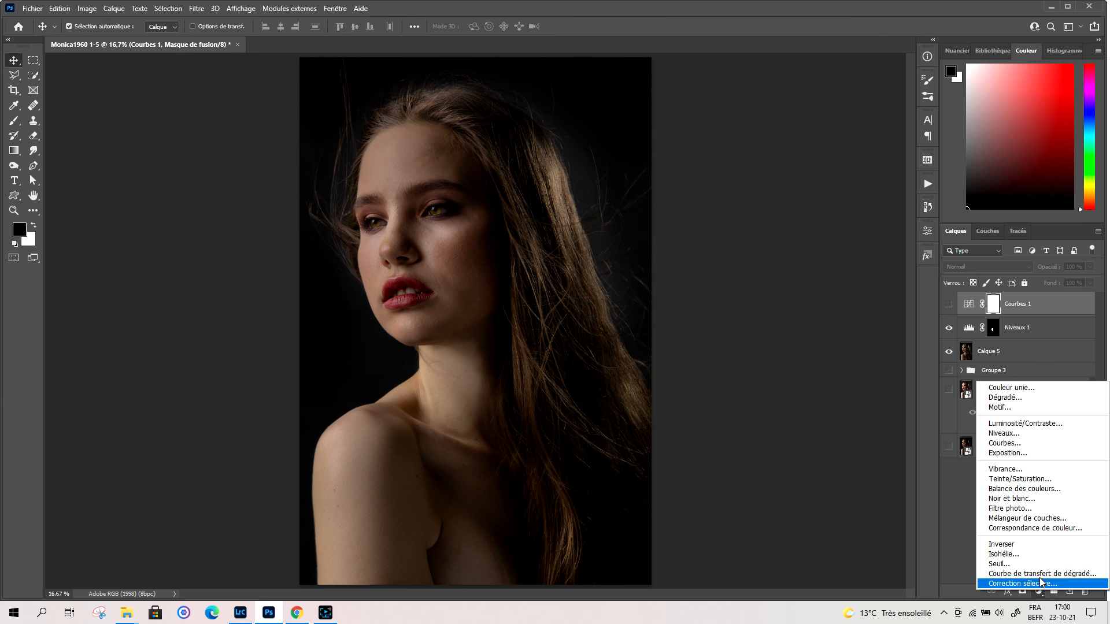
left_click(1035, 528)
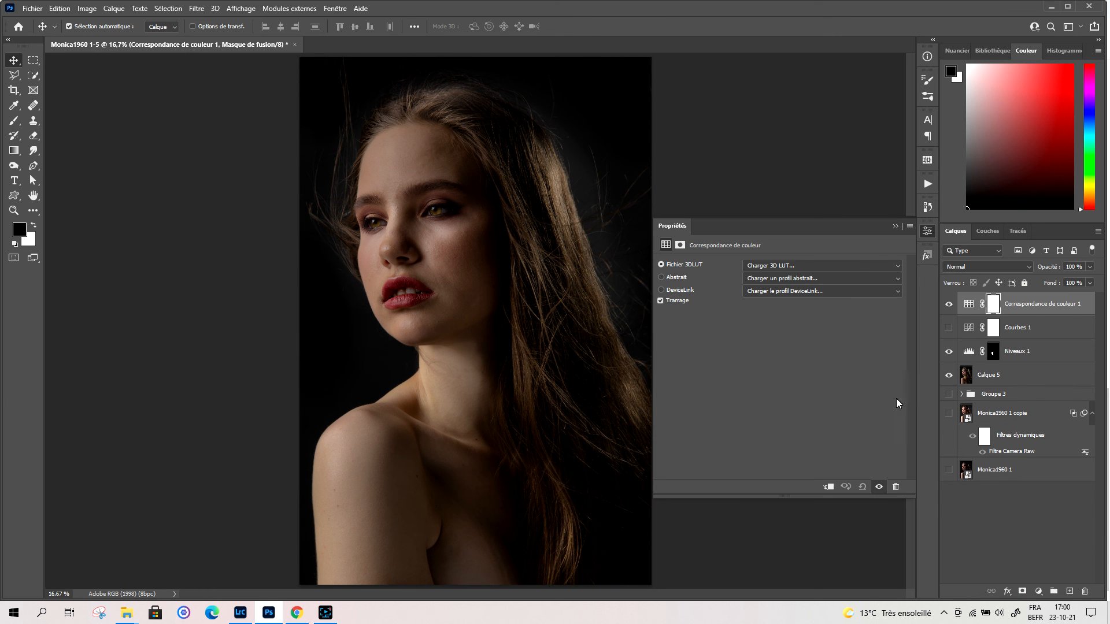
left_click(856, 267)
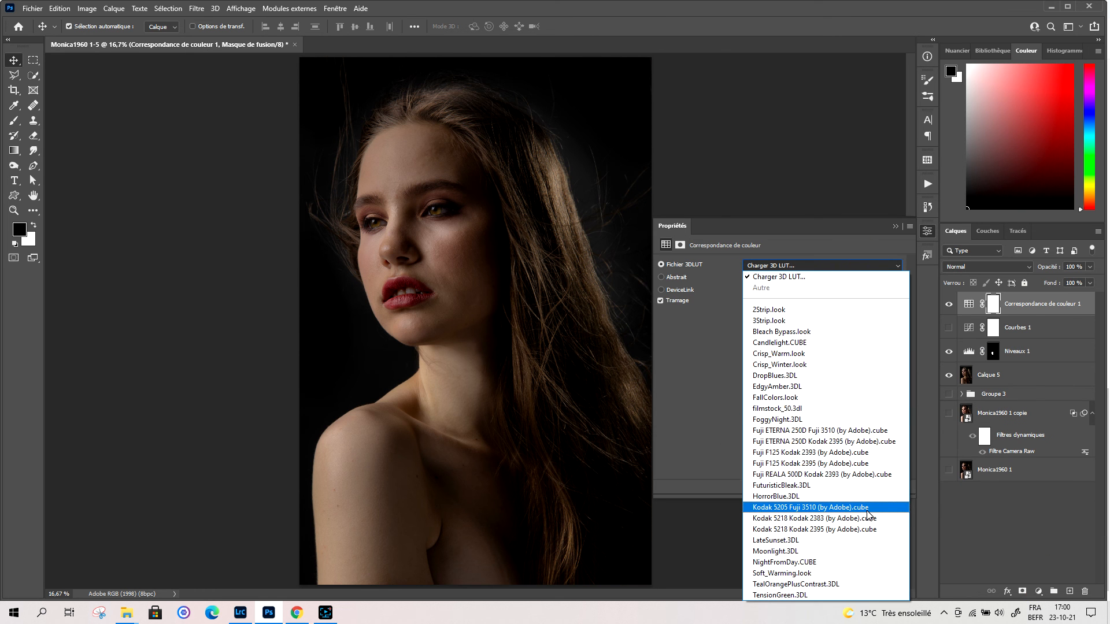
left_click(828, 395)
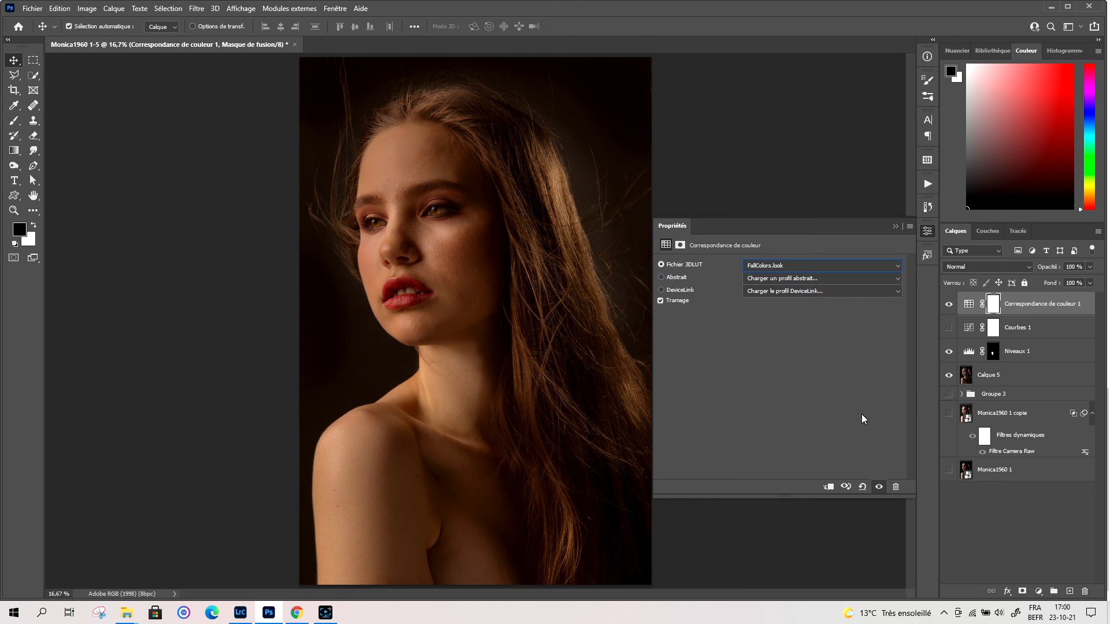
left_click(893, 228)
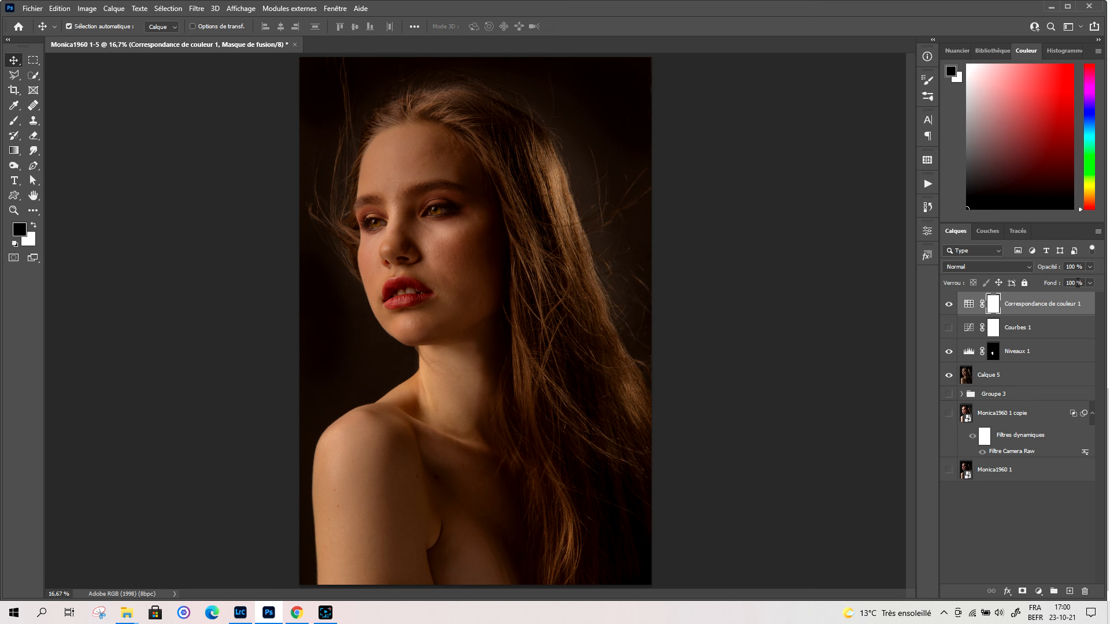
Lower the opacity of the Correspondance de couleur 1 layer to 40 %.
left_click(1089, 266)
left_click_drag(1087, 280, 1065, 282)
left_click(88, 9)
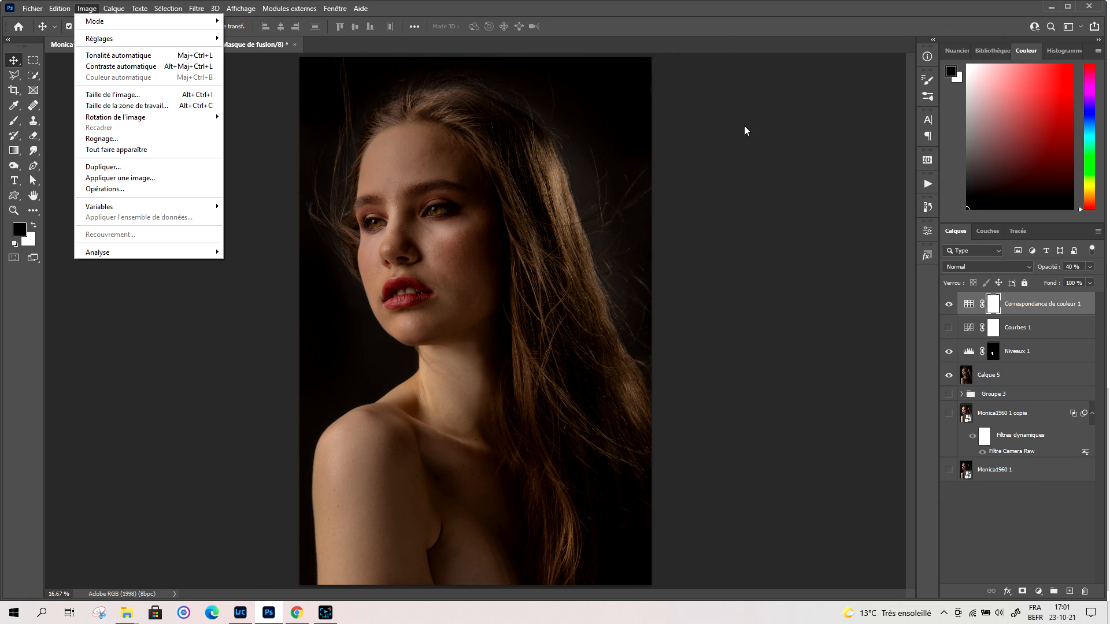
left_click(732, 44)
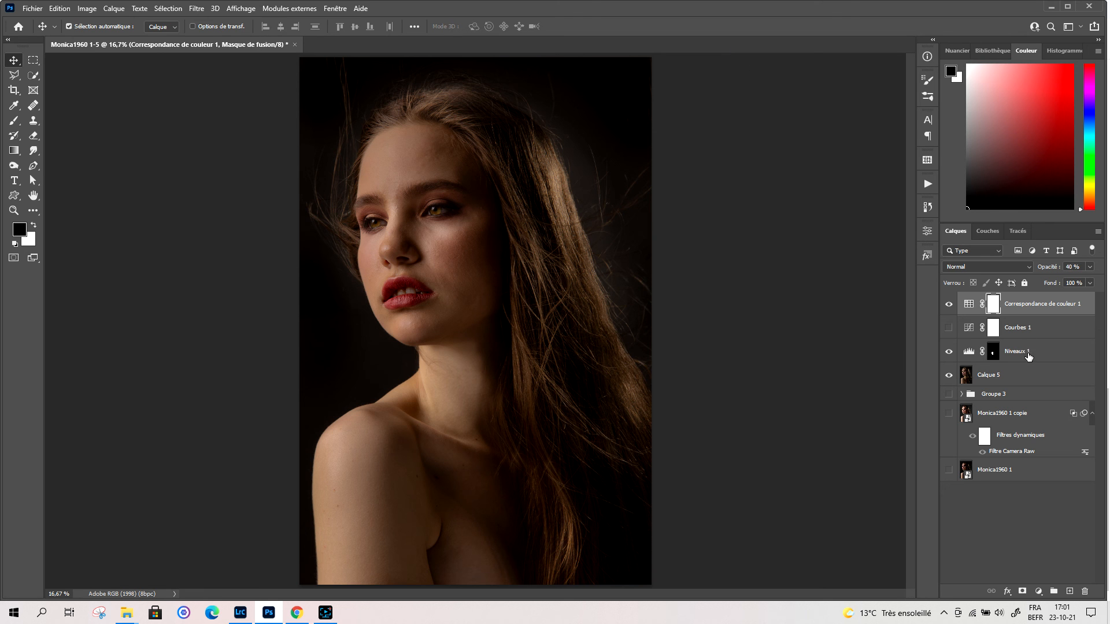
Display the Niveaux 1 mask alone and apply a Niveaux correction to it with input levels 1, 1,54 and 228.
left_click(992, 356, "alt")
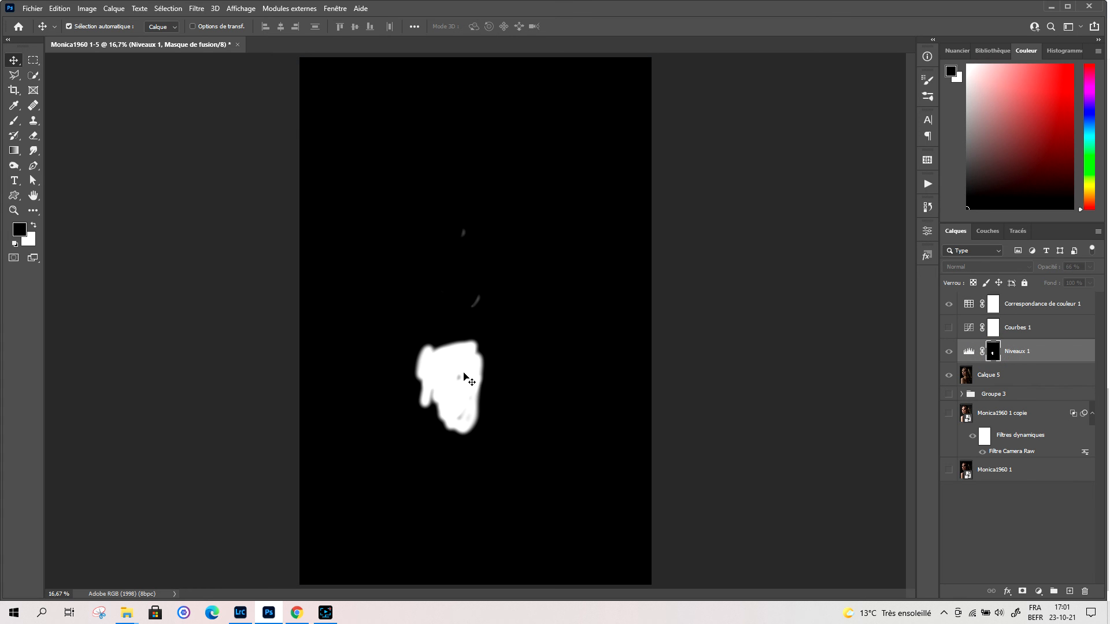
left_click(84, 11)
left_click(97, 38)
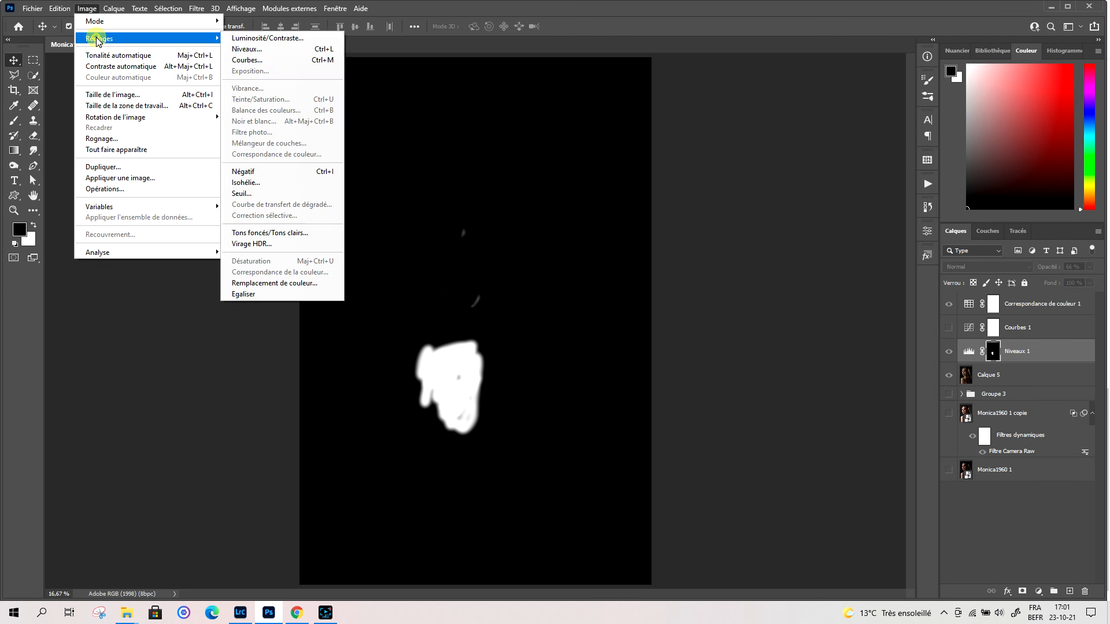
left_click(263, 49)
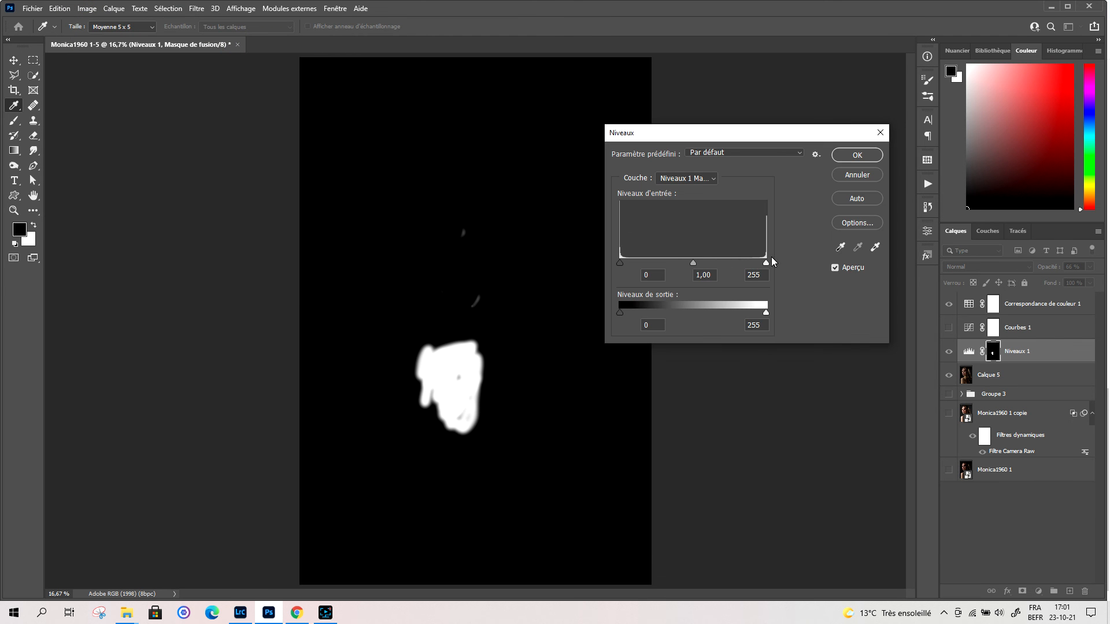
left_click_drag(764, 264, 751, 263)
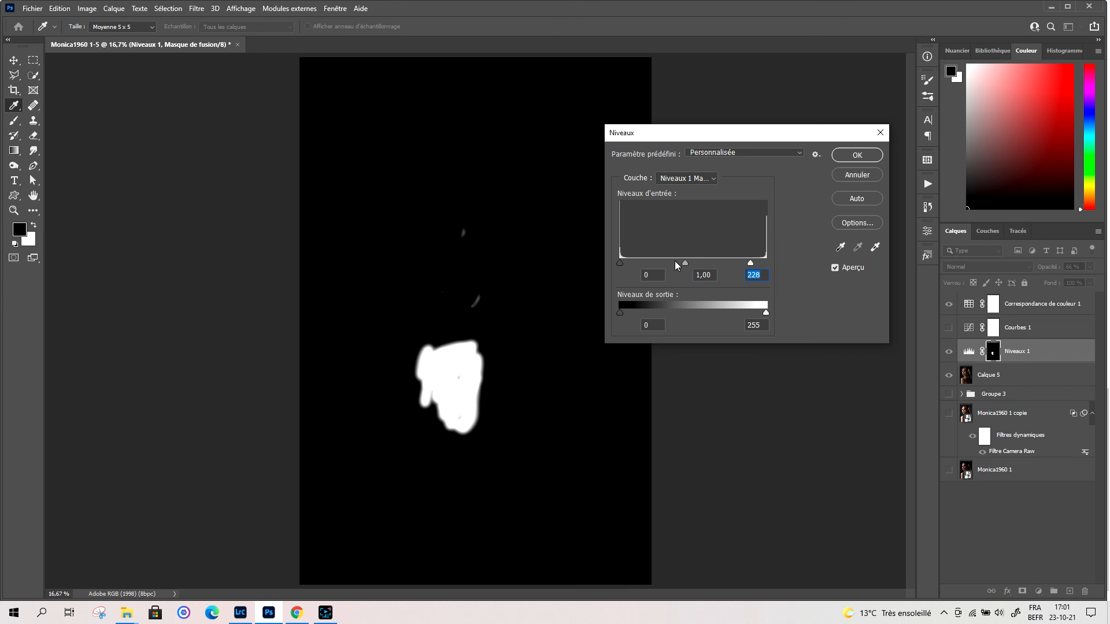
left_click_drag(681, 262, 622, 263)
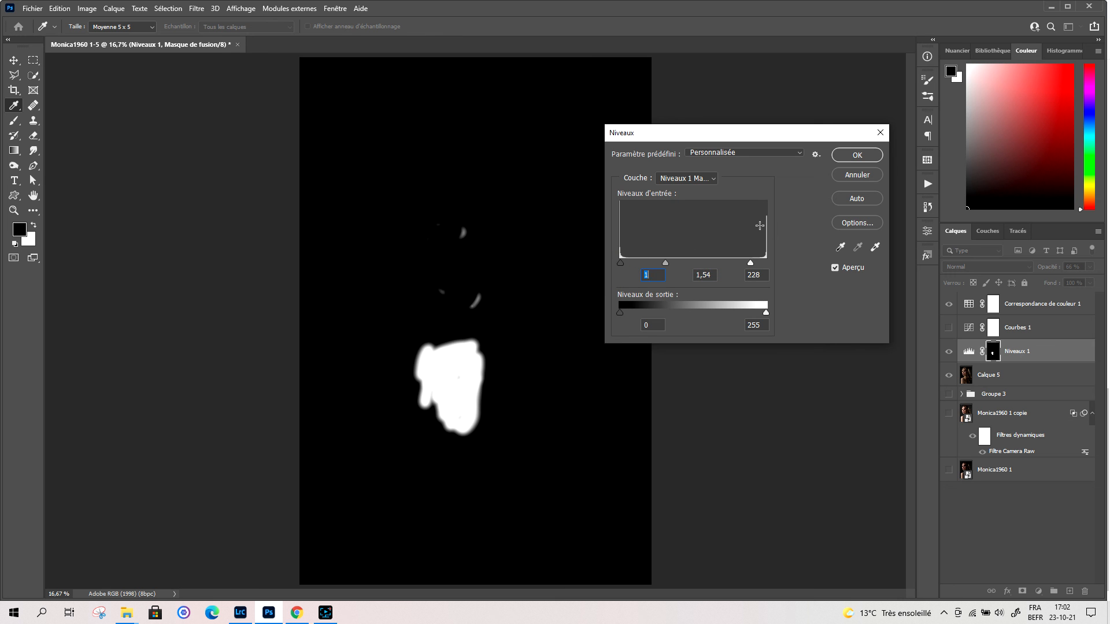
left_click(857, 155)
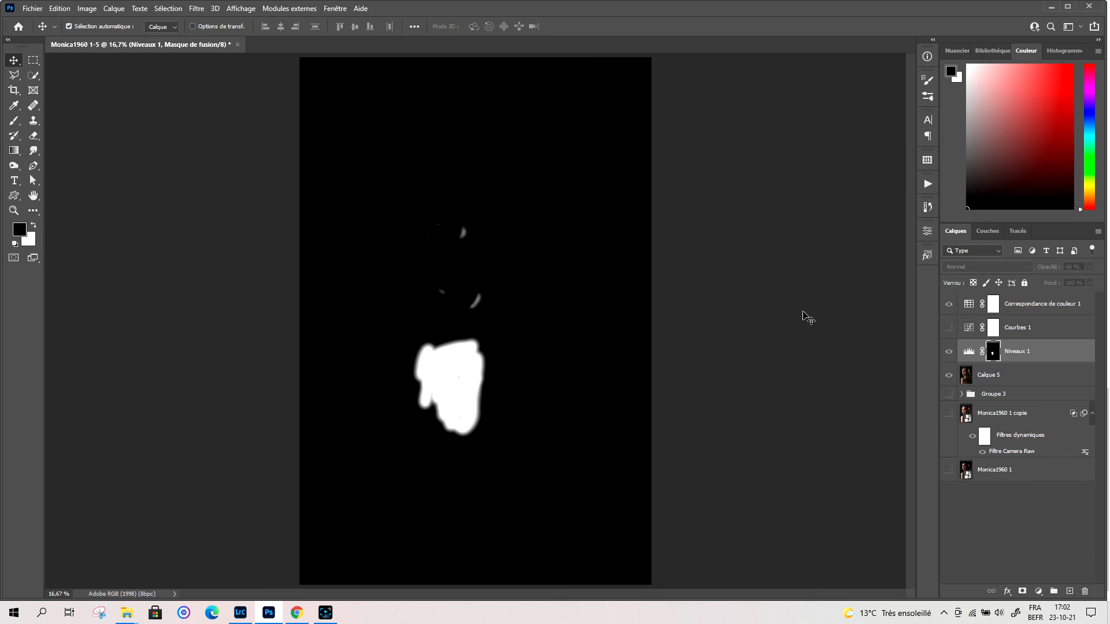
Leave the mask view and target the Niveaux 1 adjustment itself instead of its mask.
left_click(84, 9)
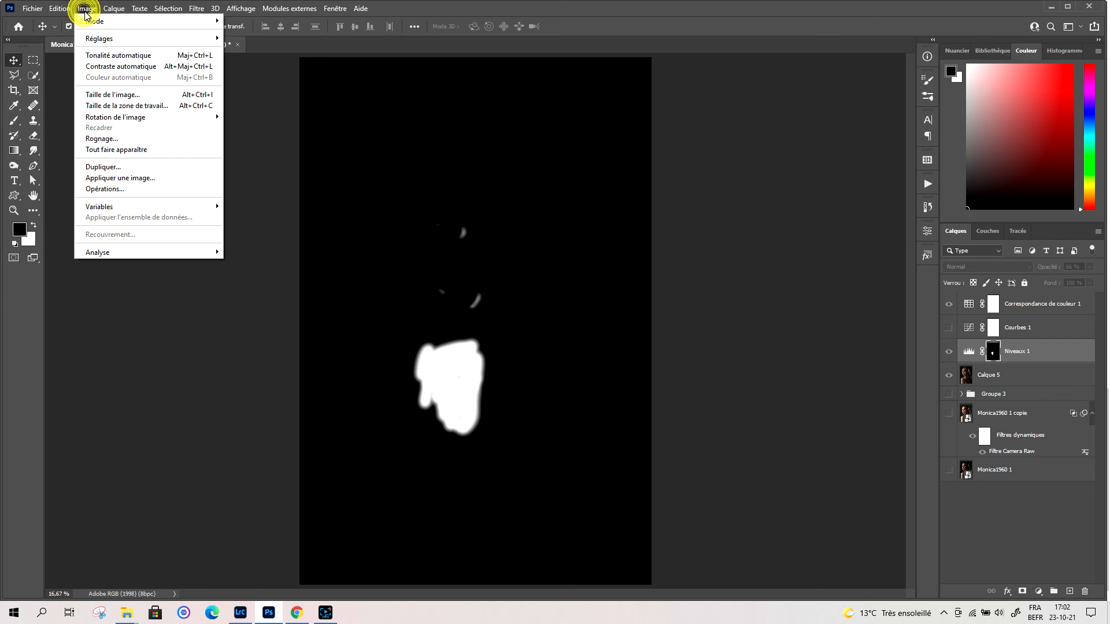
left_click(85, 9)
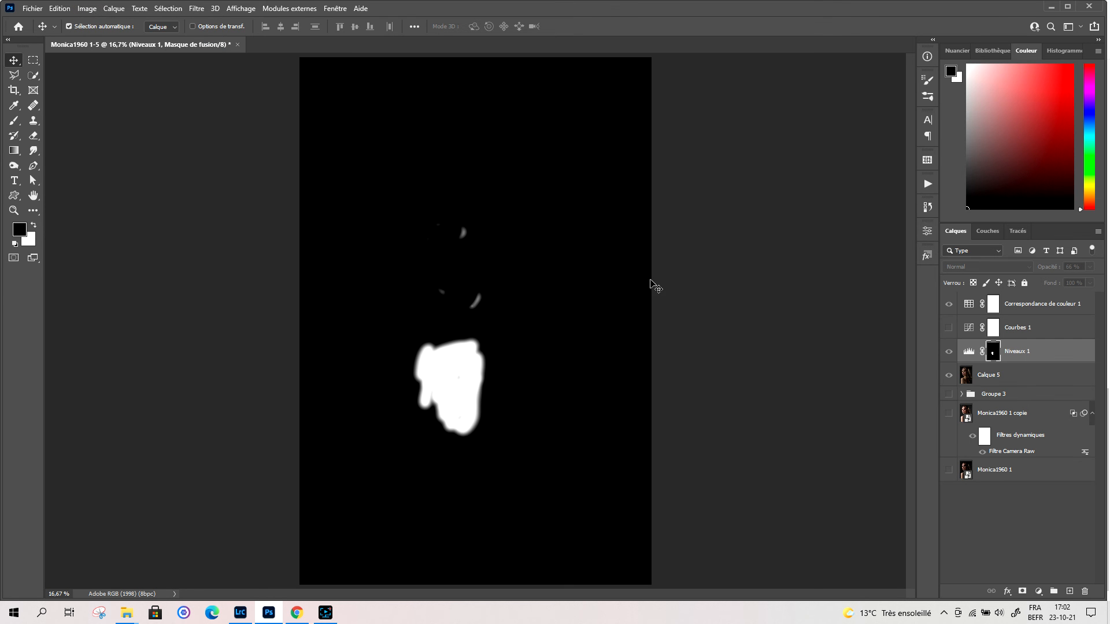
left_click(969, 351)
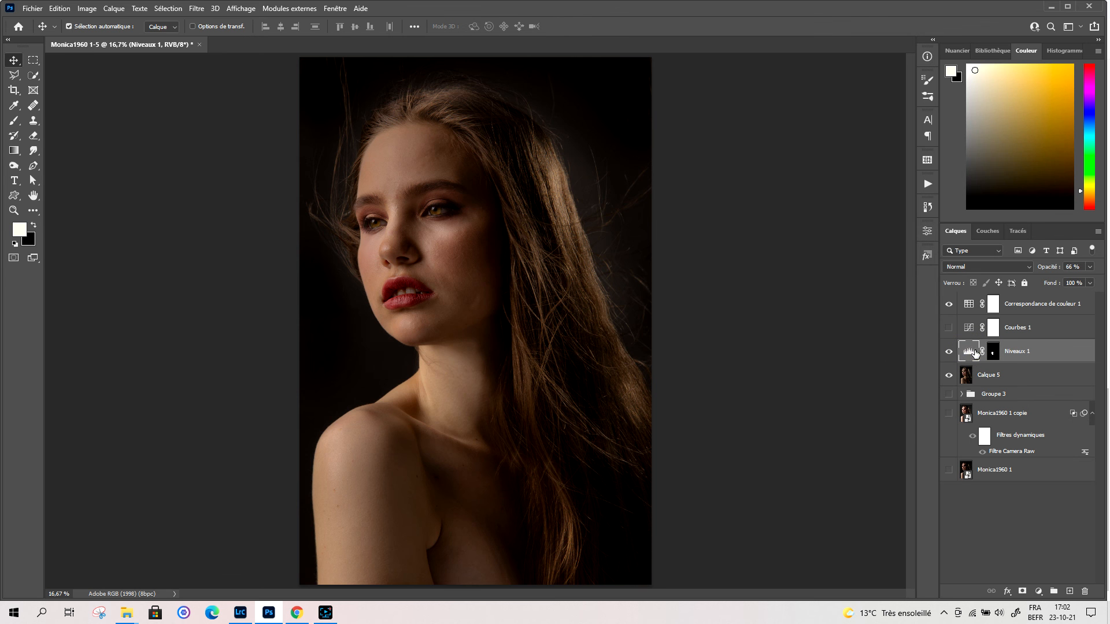